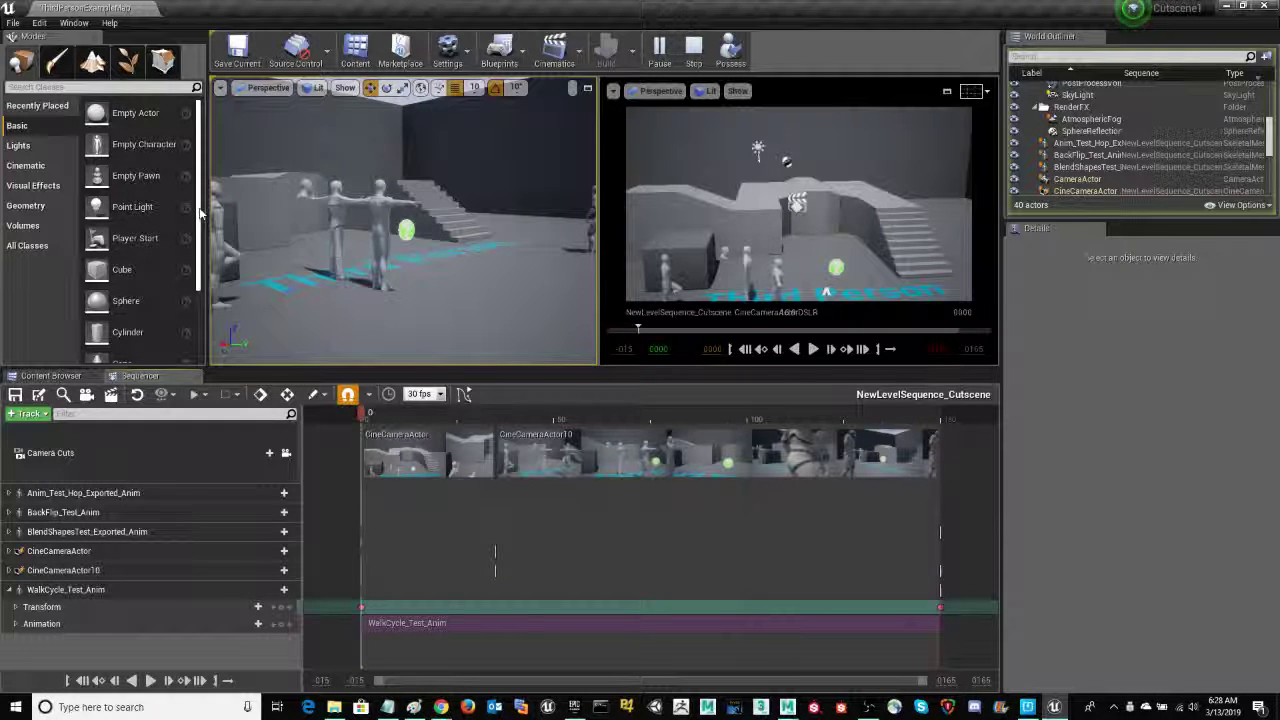
{"action": "left_click_drag", "start_coordinate": [200, 213], "coordinate": [200, 290]}
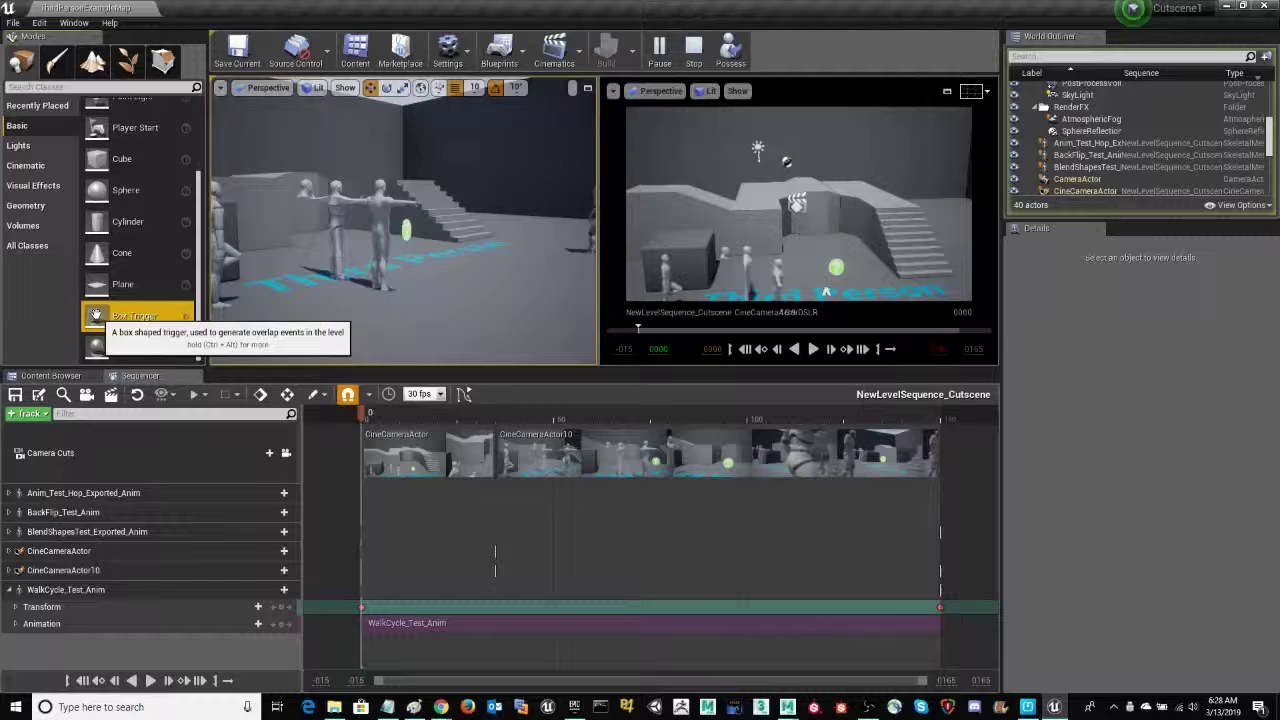
{"action": "left_click_drag", "start_coordinate": [96, 316], "coordinate": [419, 279]}
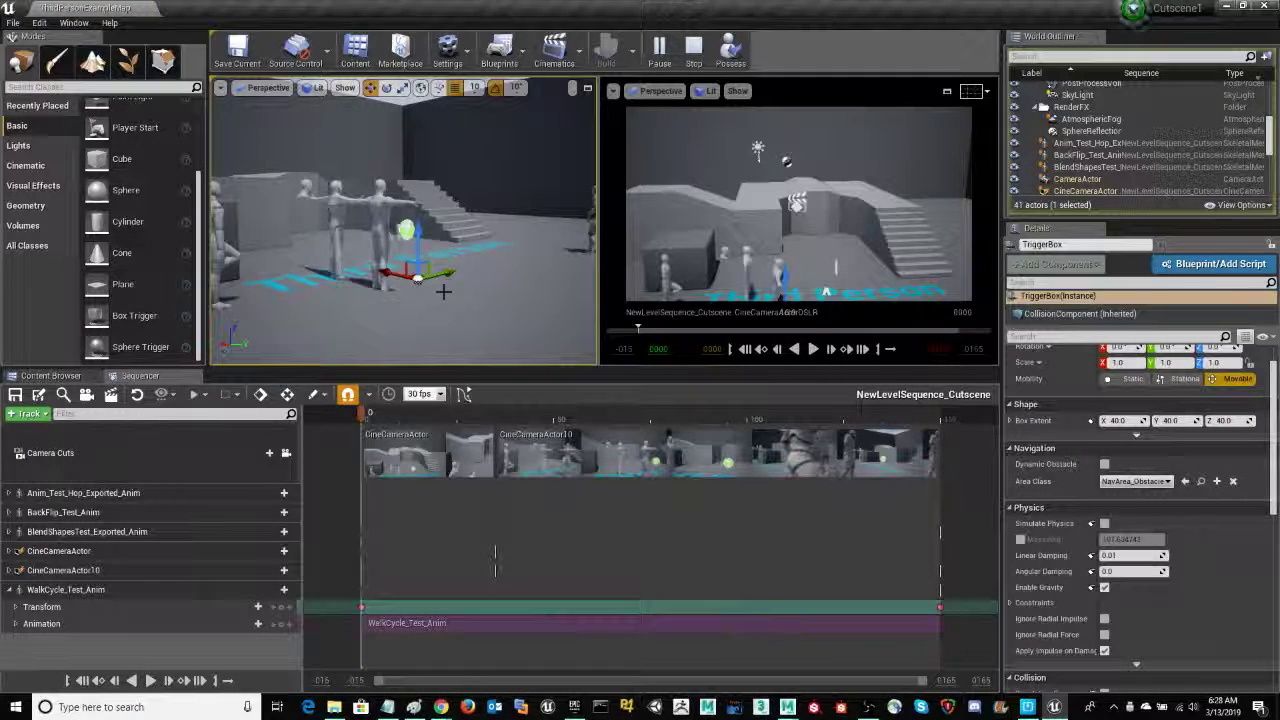
{"action": "key", "text": "e"}
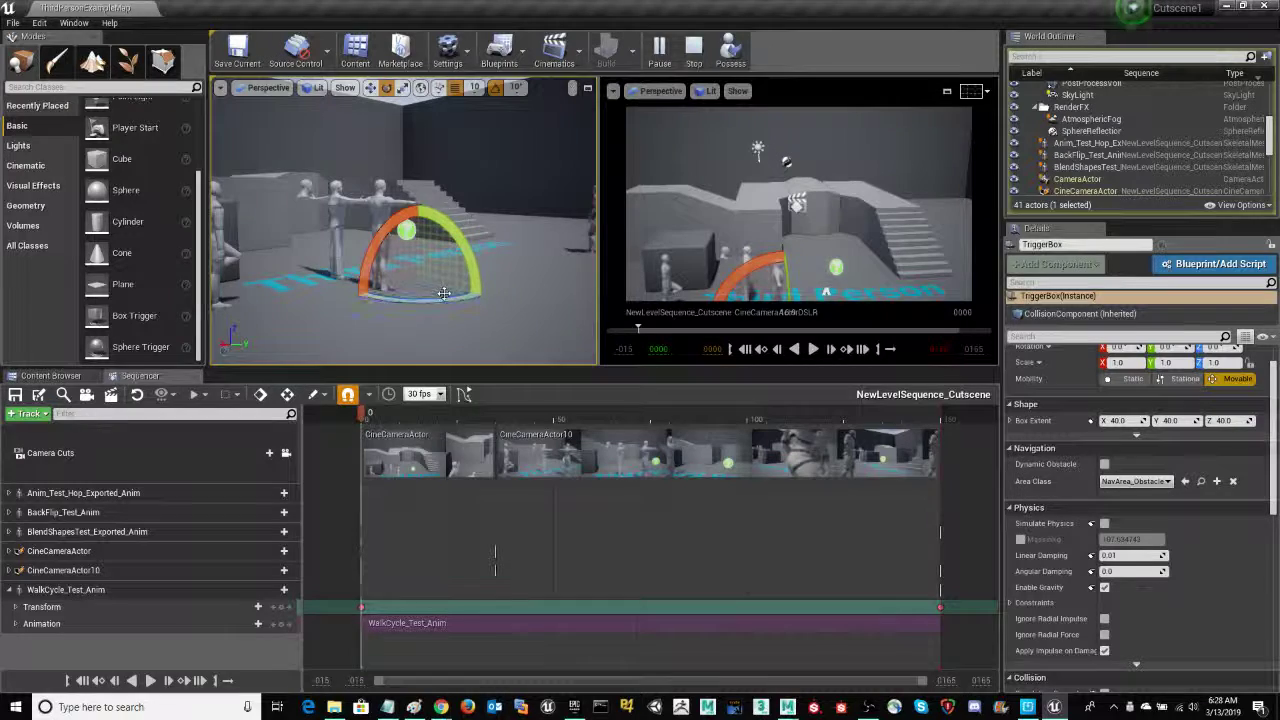
{"action": "key", "text": "r"}
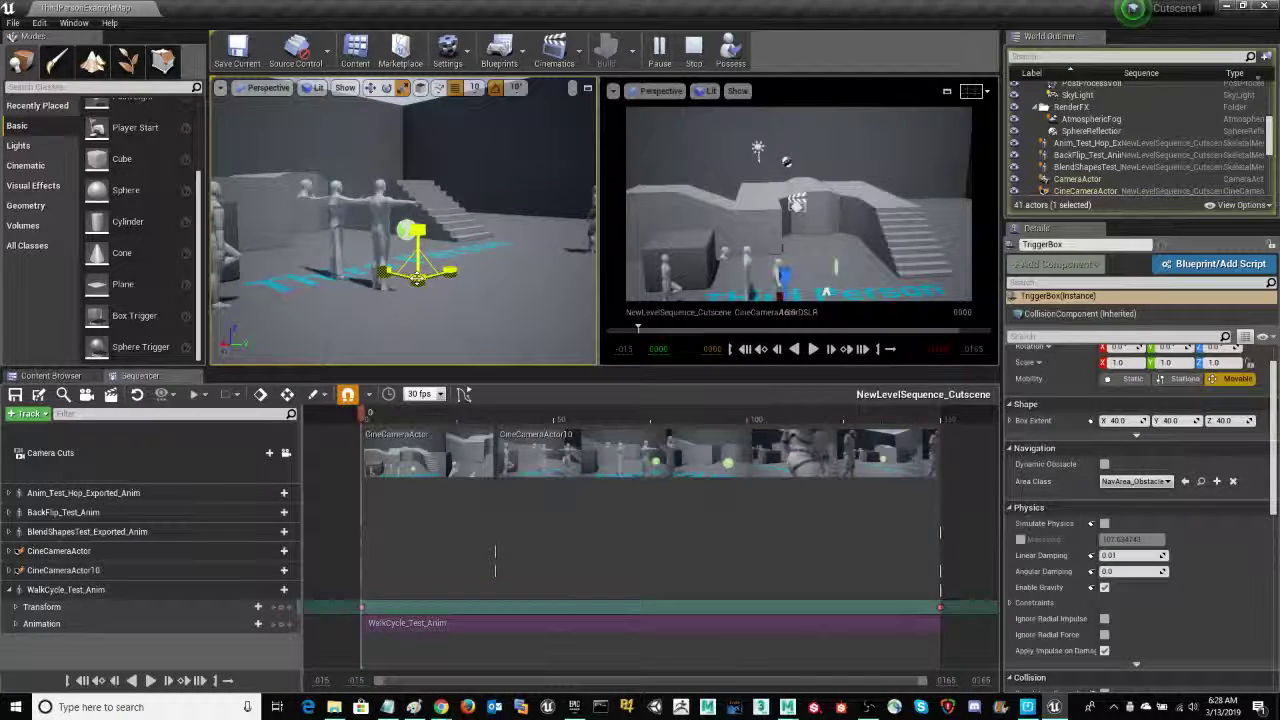
{"action": "left_click_drag", "start_coordinate": [419, 283], "coordinate": [403, 265]}
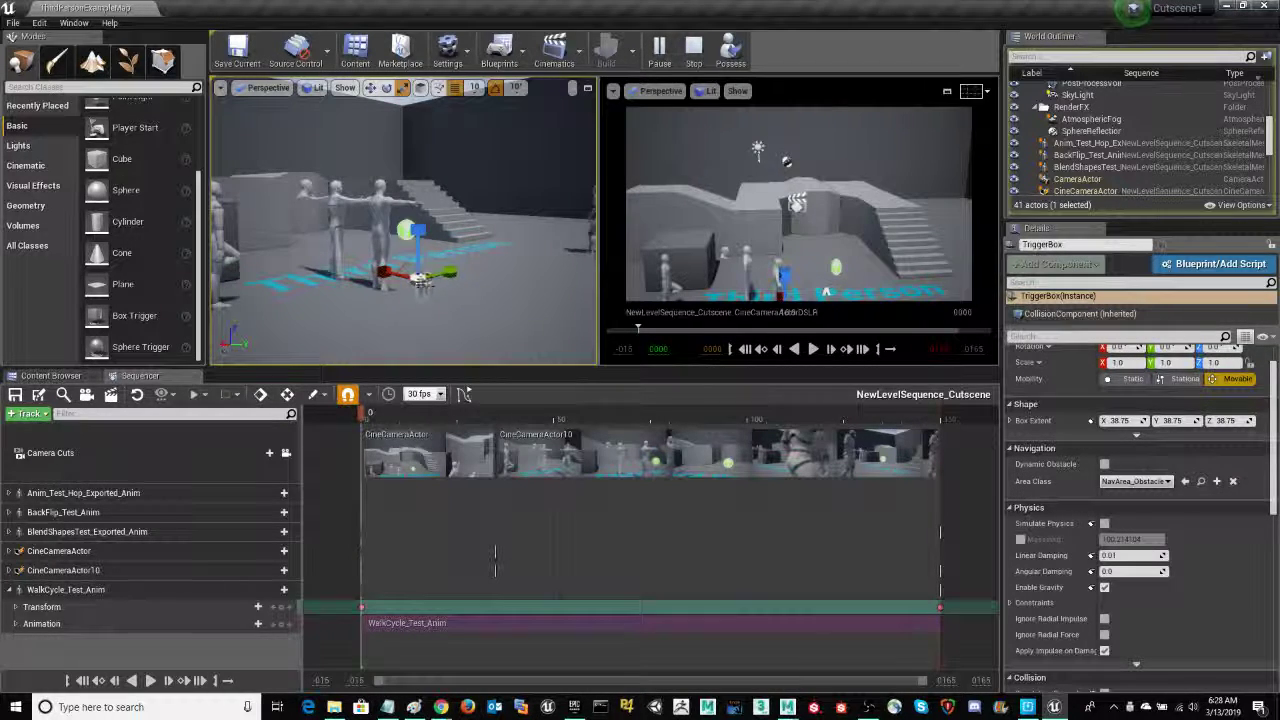
{"action": "left_click_drag", "start_coordinate": [420, 283], "coordinate": [487, 261]}
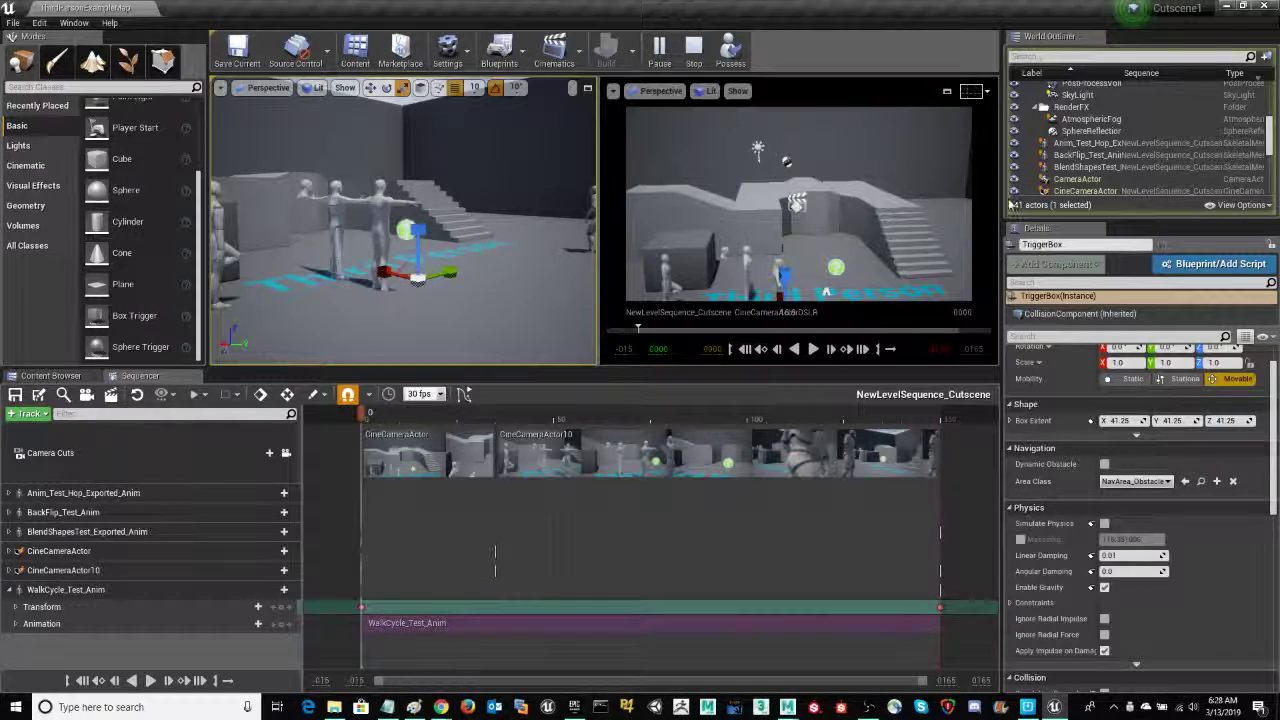
{"action": "scroll", "coordinate": [1130, 150], "scroll_direction": "down", "scroll_amount": 10}
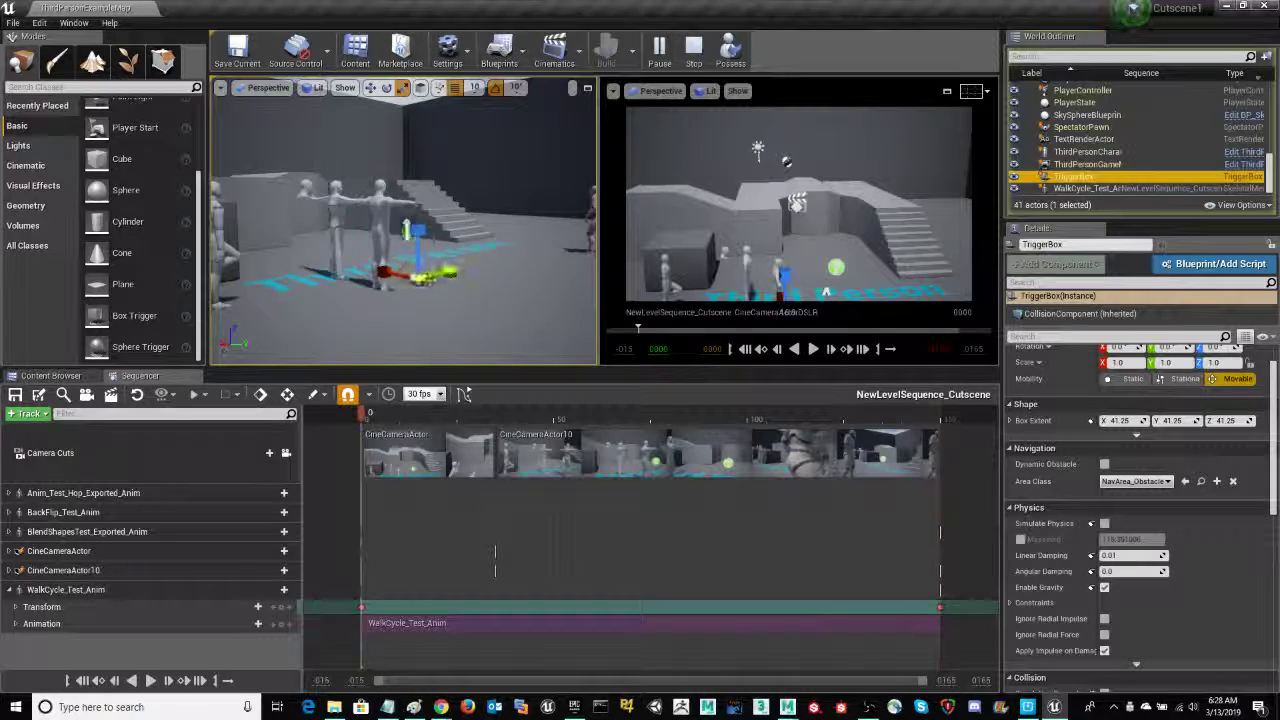
{"action": "left_click_drag", "start_coordinate": [418, 258], "coordinate": [418, 260]}
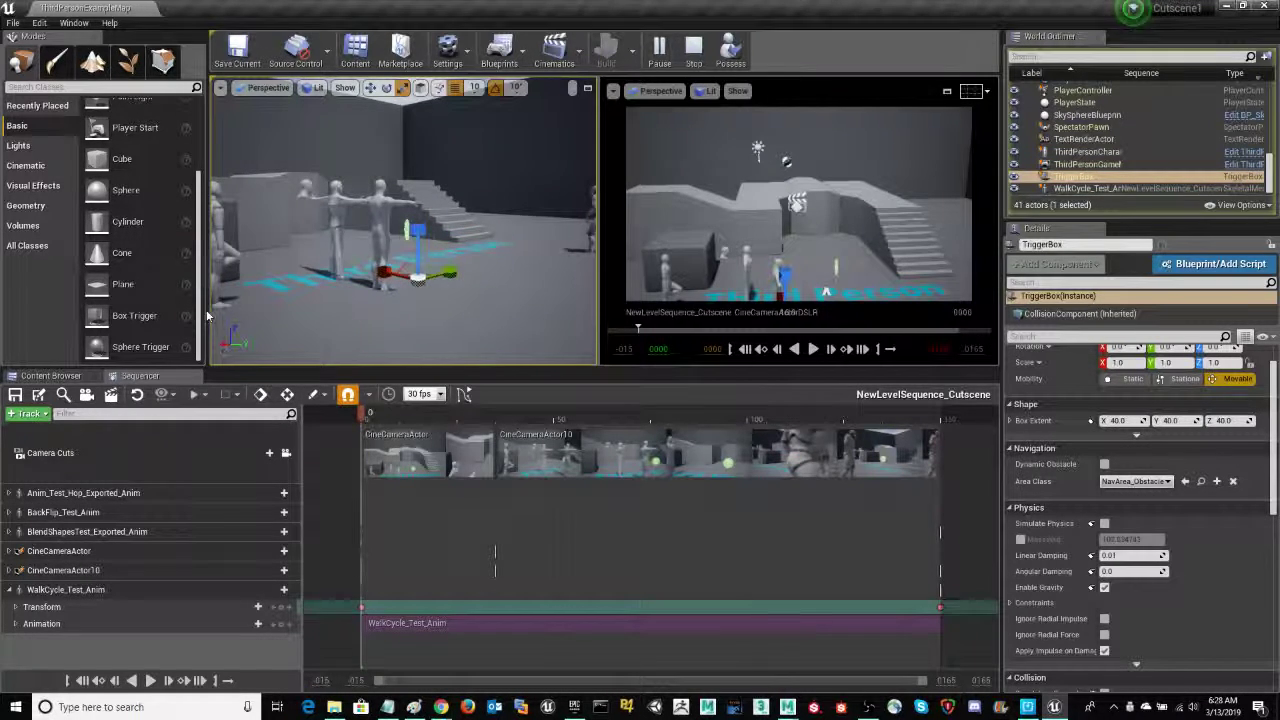
Stop the running simulation and place a box trigger on the floor beside the characters.
{"action": "left_click", "coordinate": [695, 50]}
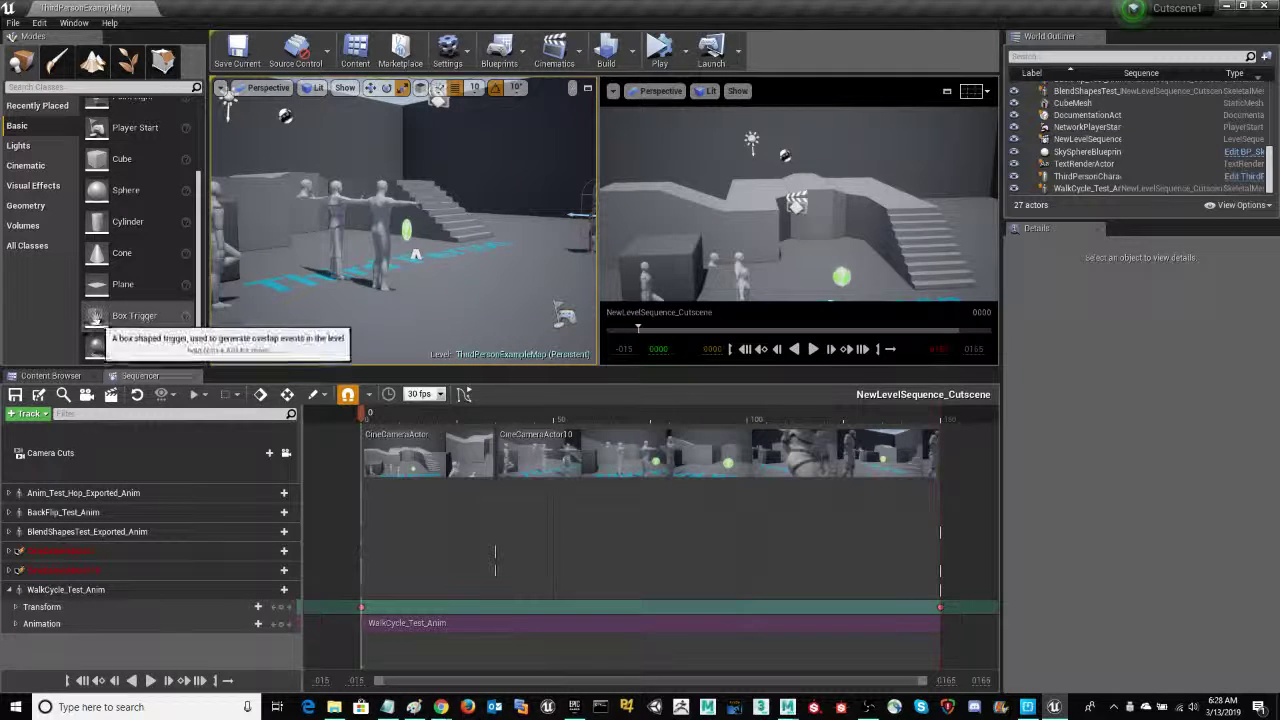
{"action": "left_click_drag", "start_coordinate": [440, 275], "coordinate": [440, 272]}
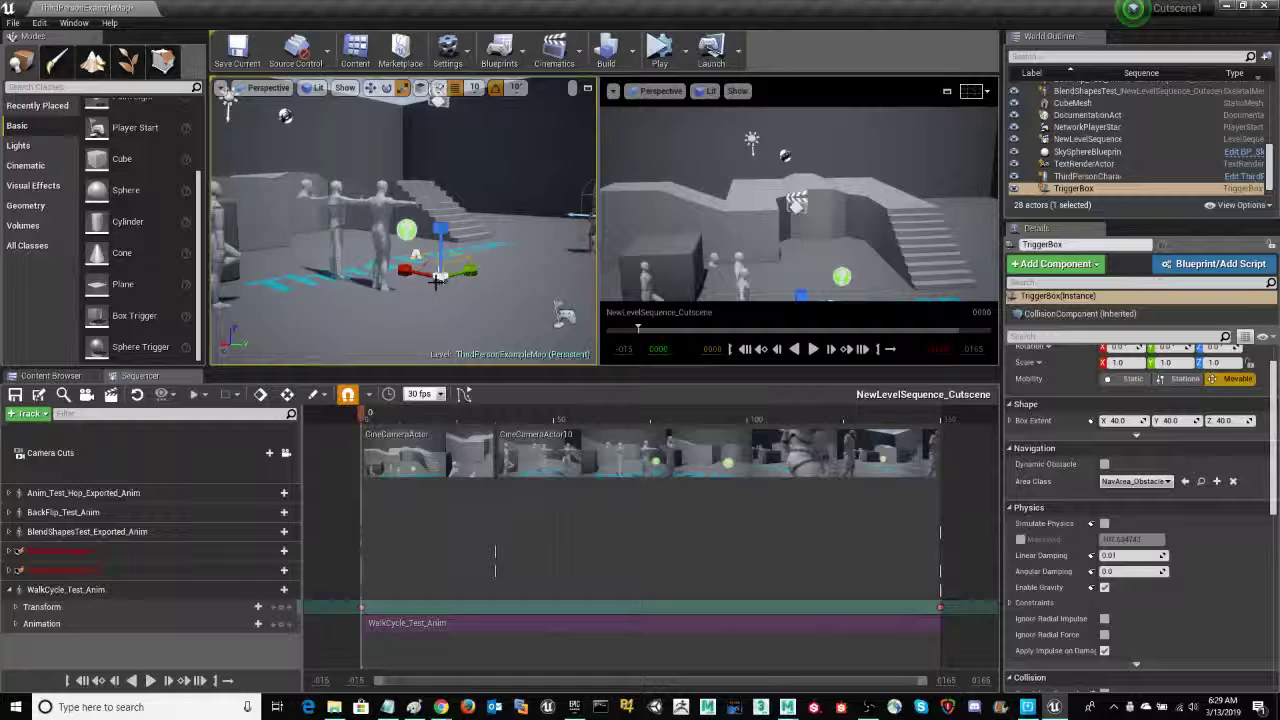
Scale the box trigger up uniformly to a box extent of 186.25 on all three axes.
{"action": "key", "text": "r"}
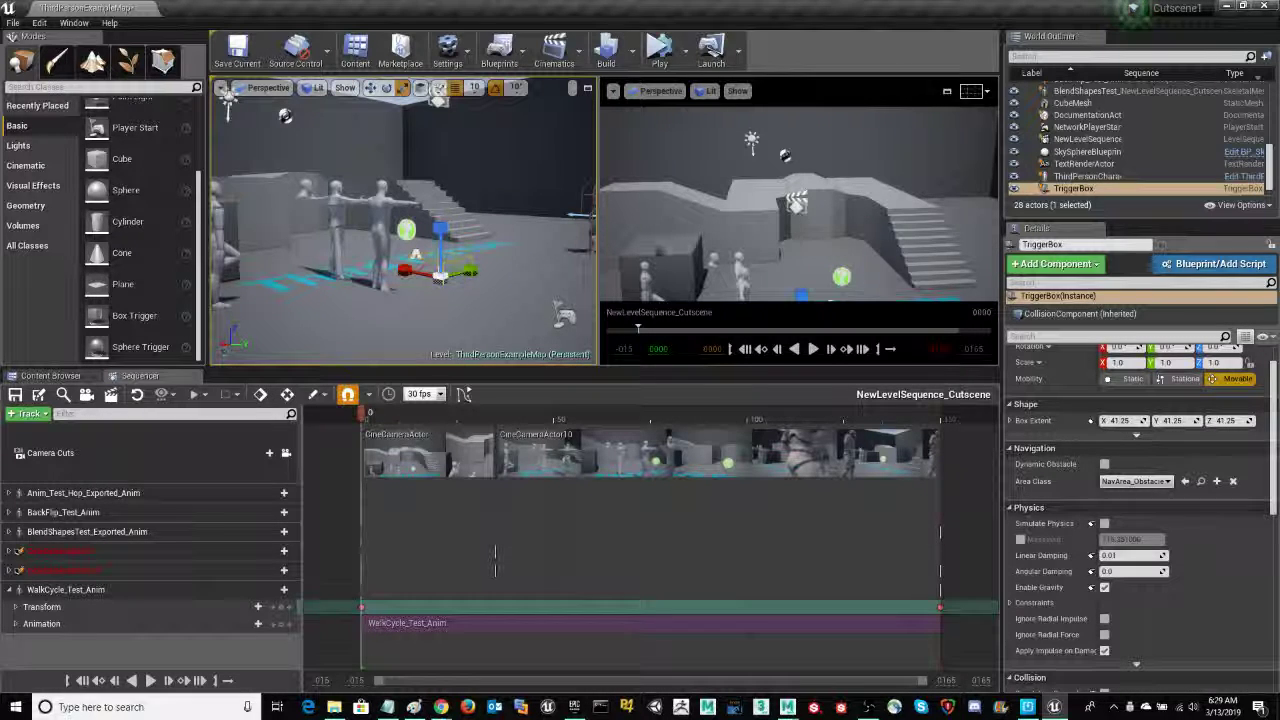
{"action": "left_click_drag", "start_coordinate": [440, 273], "coordinate": [463, 280]}
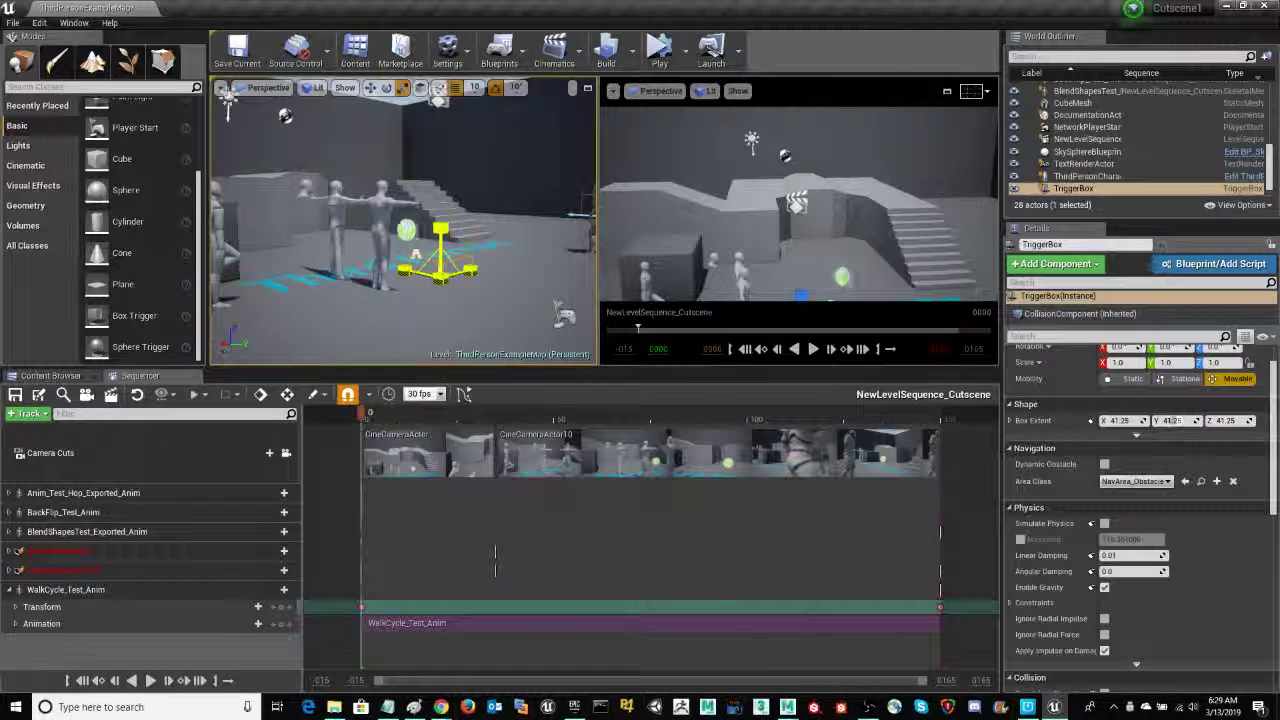
{"action": "key", "text": "ctrl+z"}
{"action": "left_click_drag", "start_coordinate": [440, 283], "coordinate": [442, 287]}
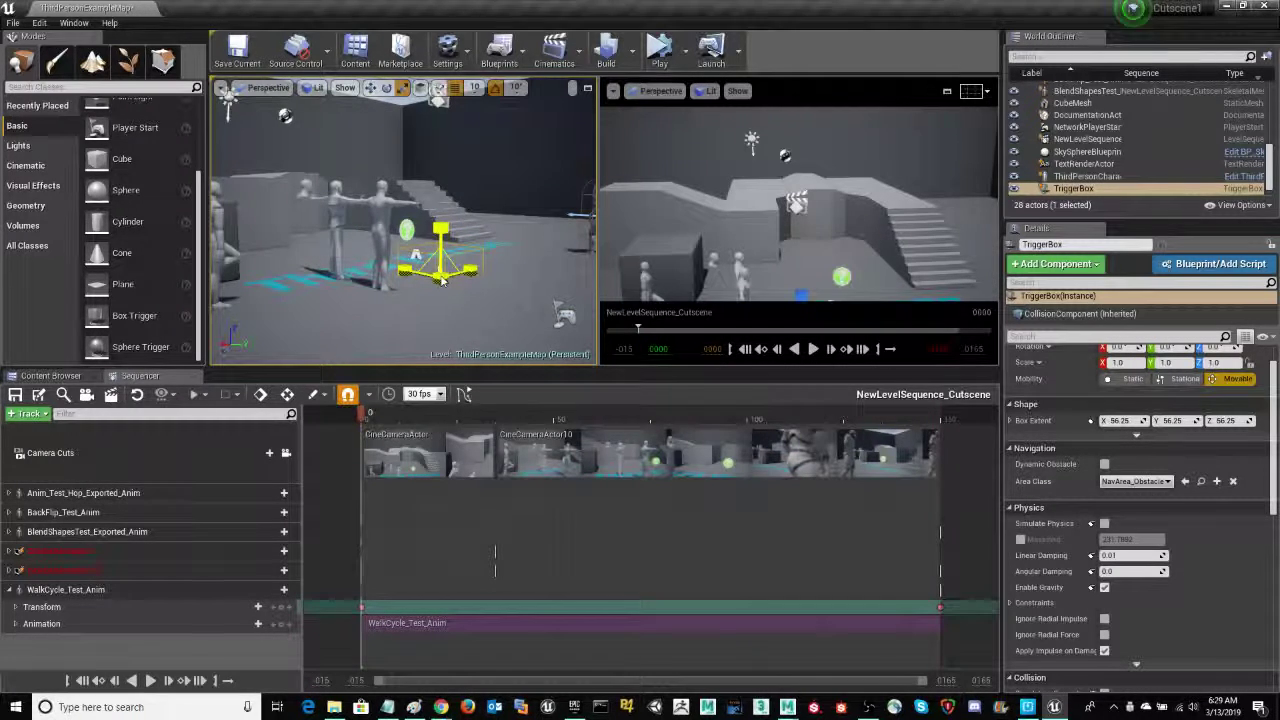
{"action": "mouse_move", "coordinate": [440, 280]}
{"action": "left_mouse_down"}
{"action": "mouse_move", "coordinate": [460, 285]}
{"action": "mouse_move", "coordinate": [446, 284]}
{"action": "left_mouse_up"}
Move the box trigger toward the characters and raise it so that it surrounds the green sphere.
{"action": "key", "text": "w"}
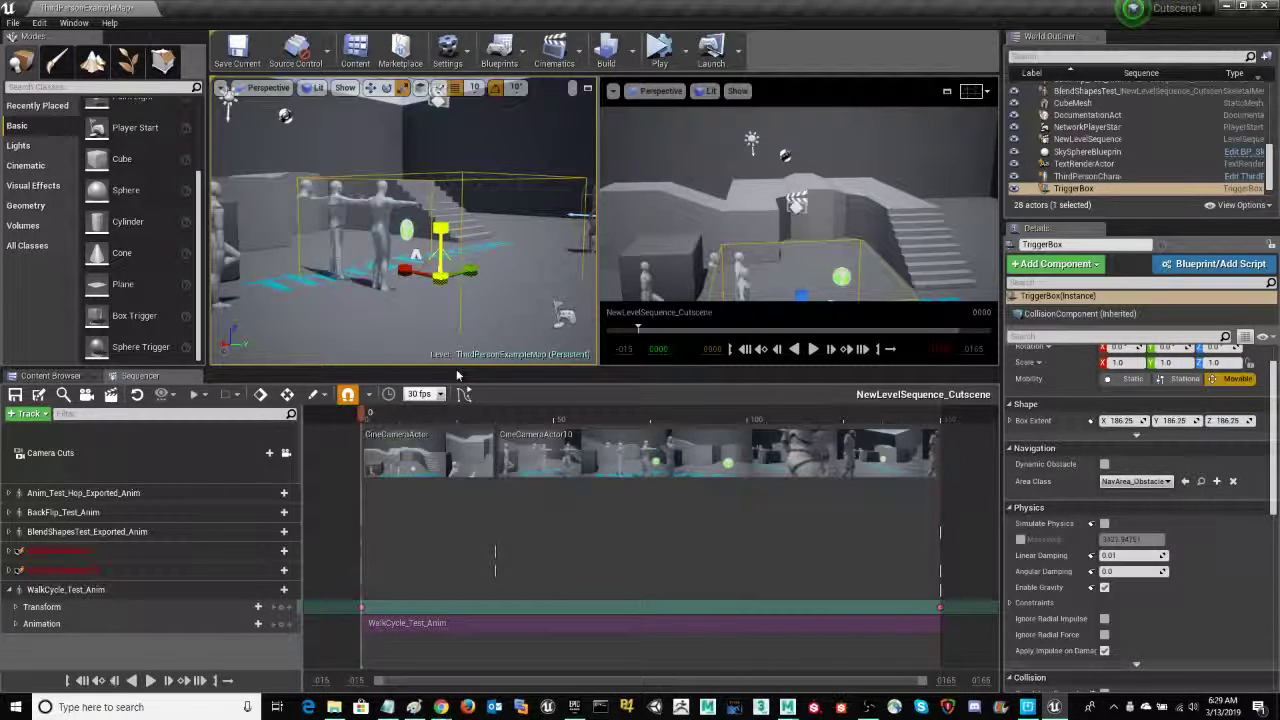
{"action": "key", "text": "w"}
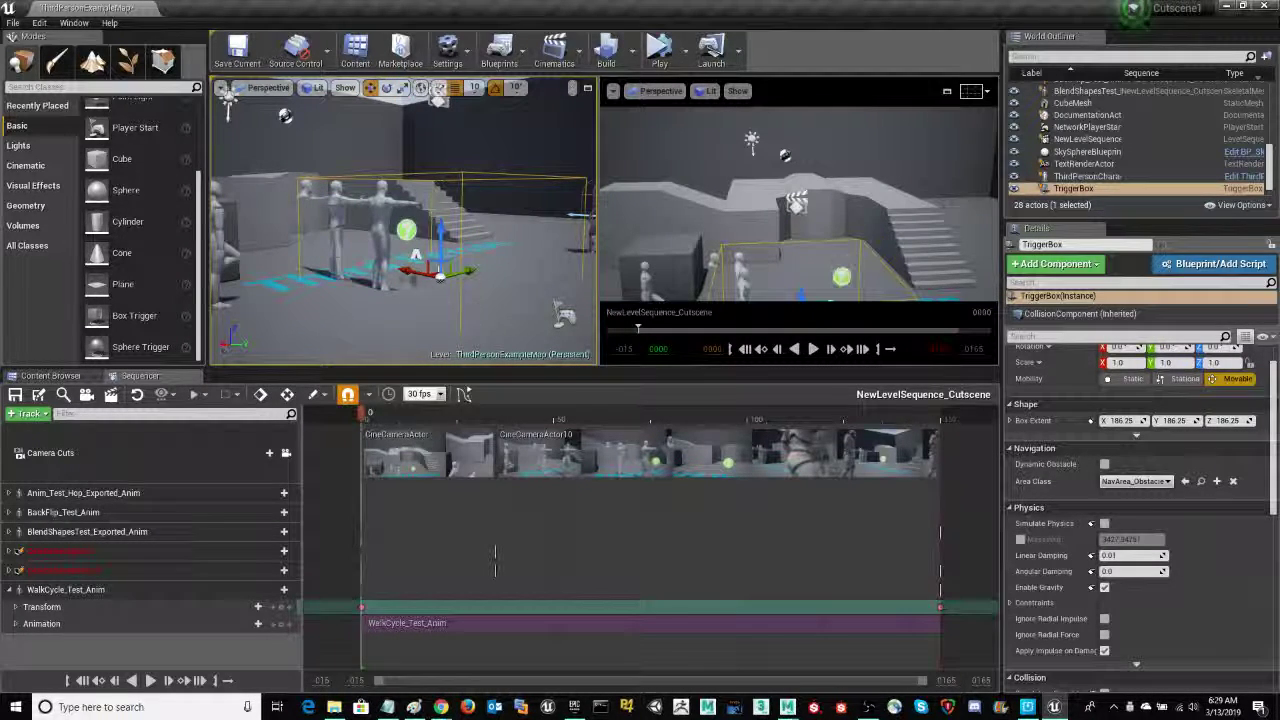
{"action": "left_click_drag", "start_coordinate": [416, 257], "coordinate": [376, 259]}
{"action": "left_click_drag", "start_coordinate": [406, 218], "coordinate": [417, 181]}
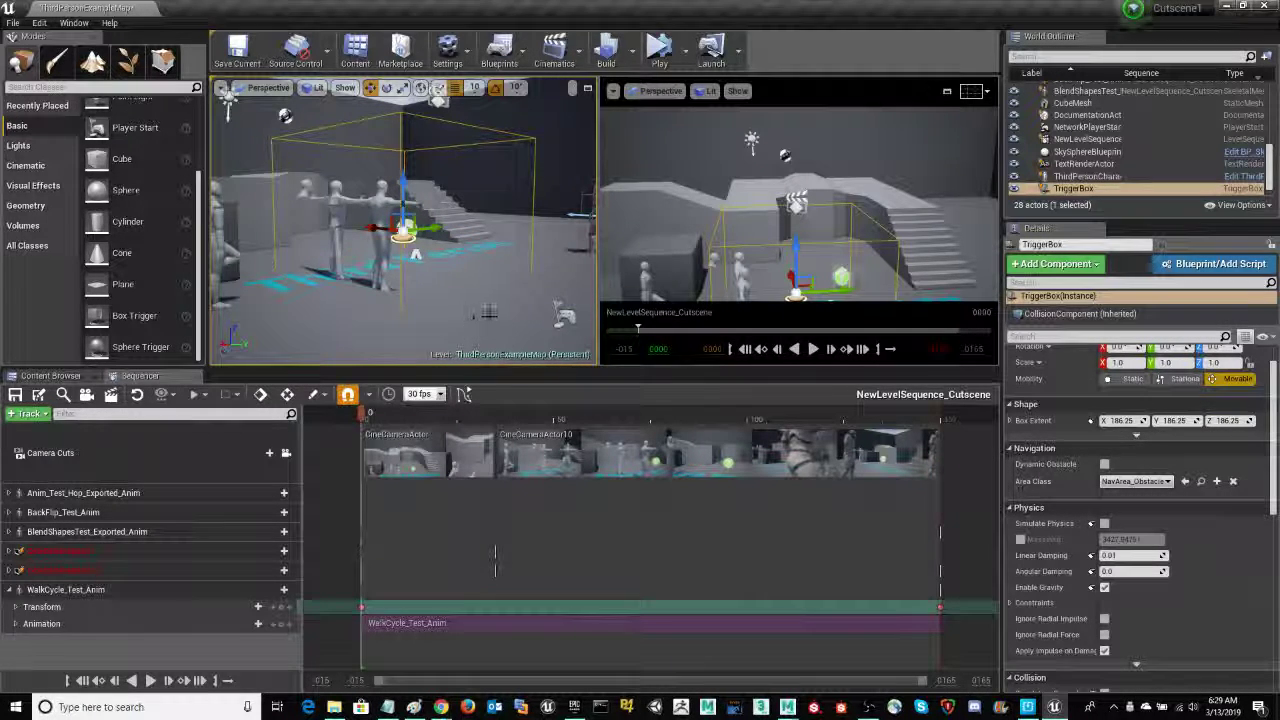
{"action": "right_click_drag", "start_coordinate": [497, 313], "coordinate": [467, 214]}
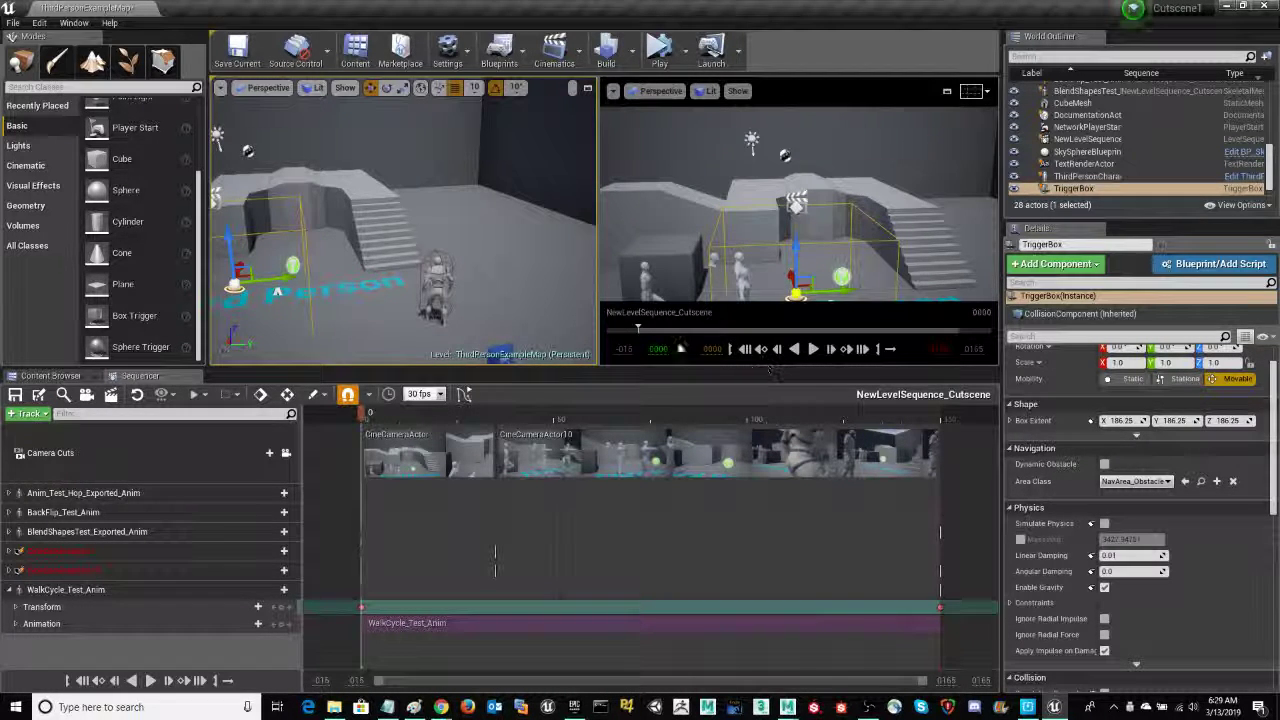
Select the TriggerBox actor and open the Level Blueprint, placing its window clear of the actor list.
{"action": "left_click", "coordinate": [1080, 189]}
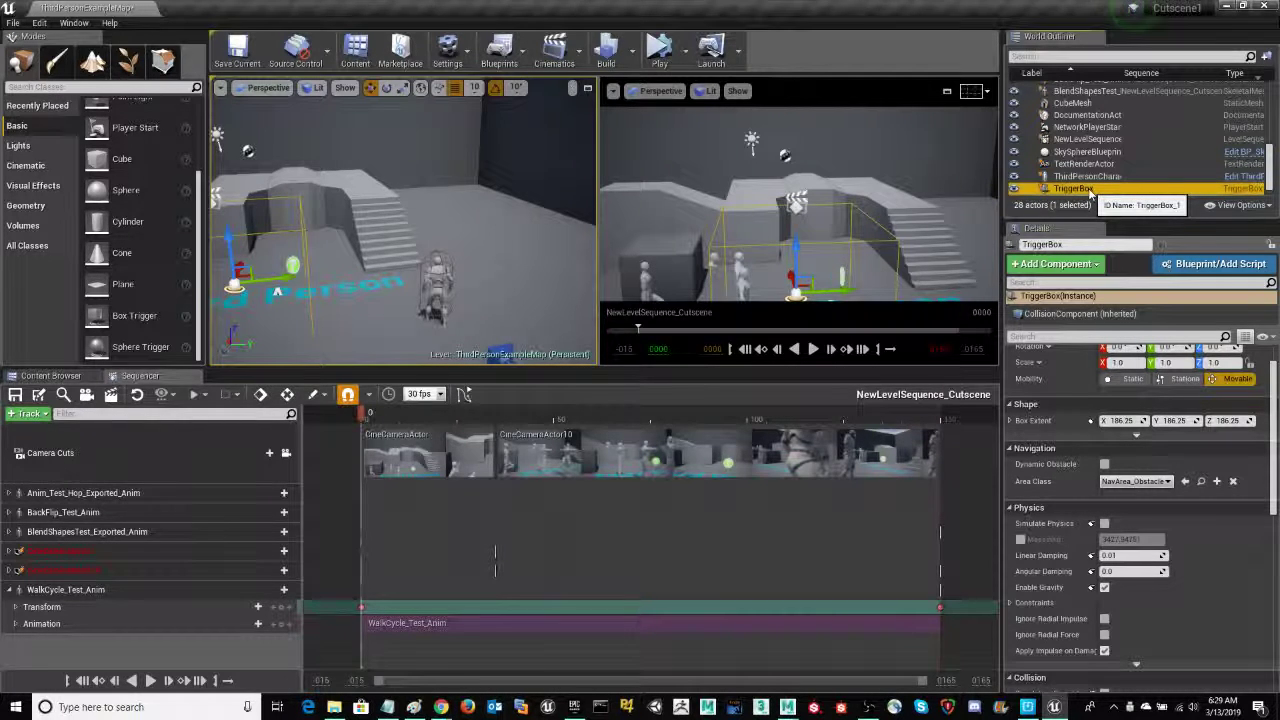
{"action": "left_click", "coordinate": [520, 56]}
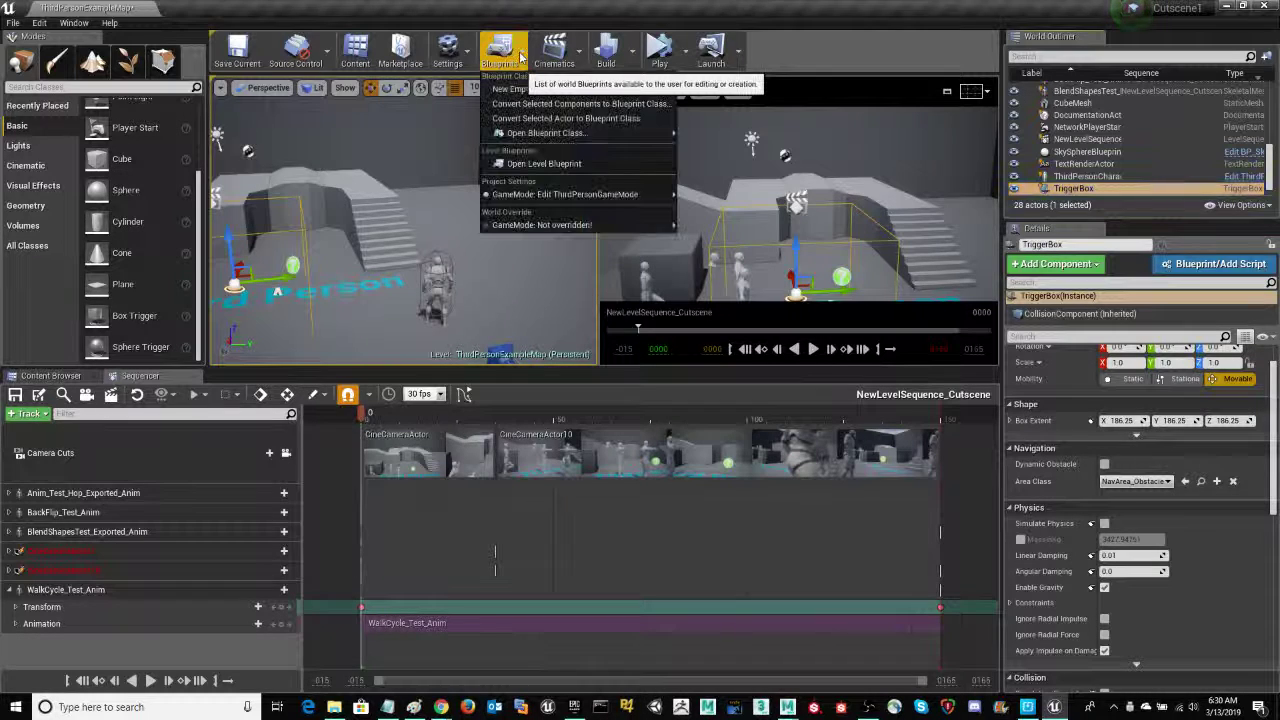
{"action": "left_click", "coordinate": [540, 165]}
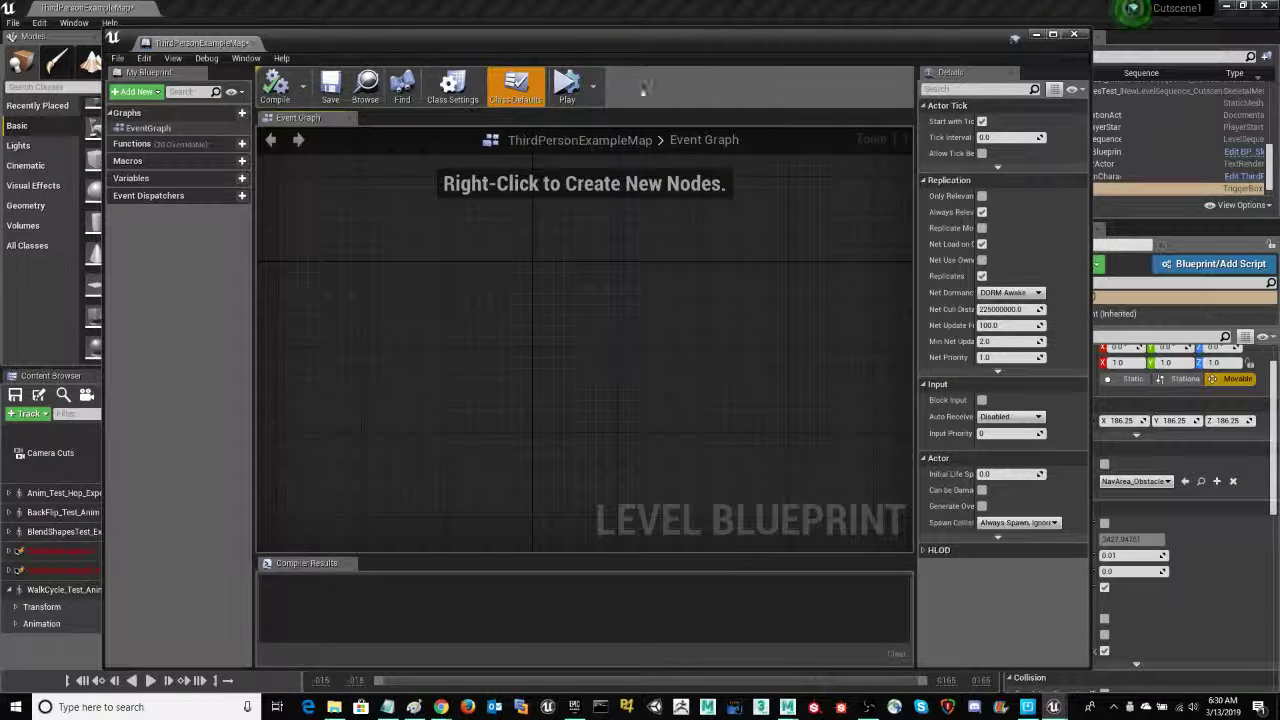
{"action": "left_click_drag", "start_coordinate": [594, 32], "coordinate": [566, 35]}
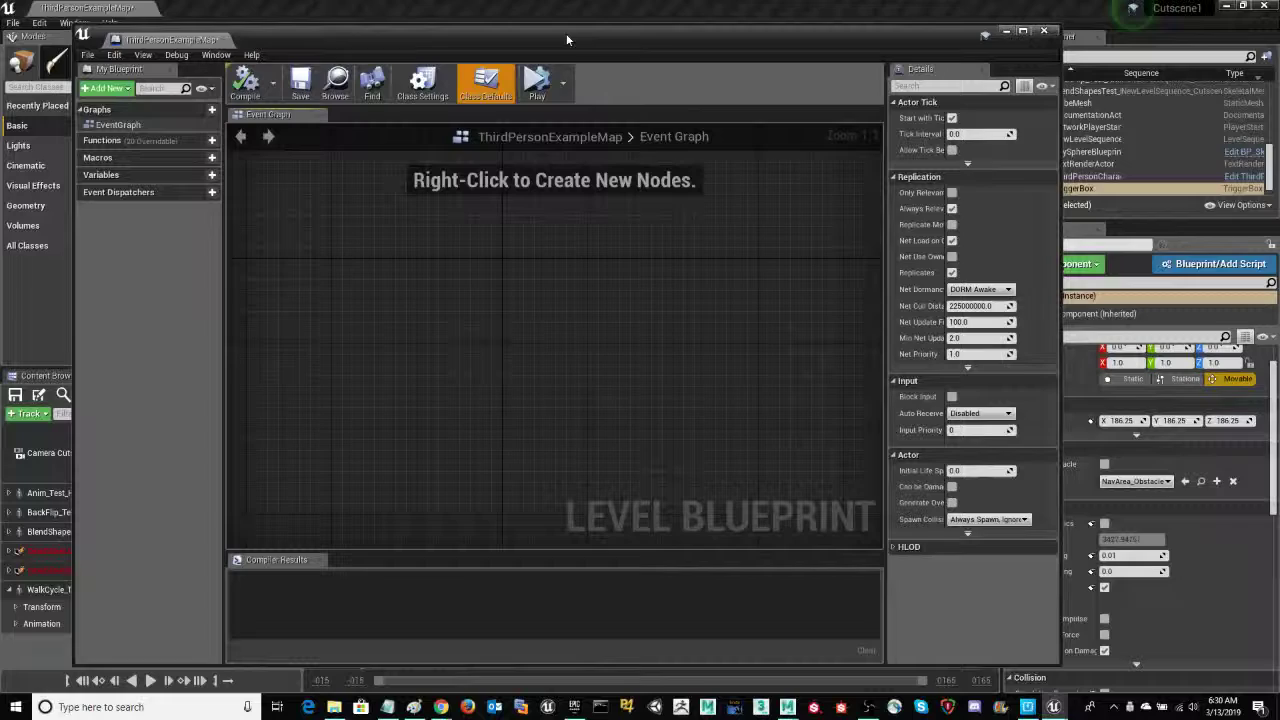
{"action": "left_click_drag", "start_coordinate": [715, 36], "coordinate": [657, 33]}
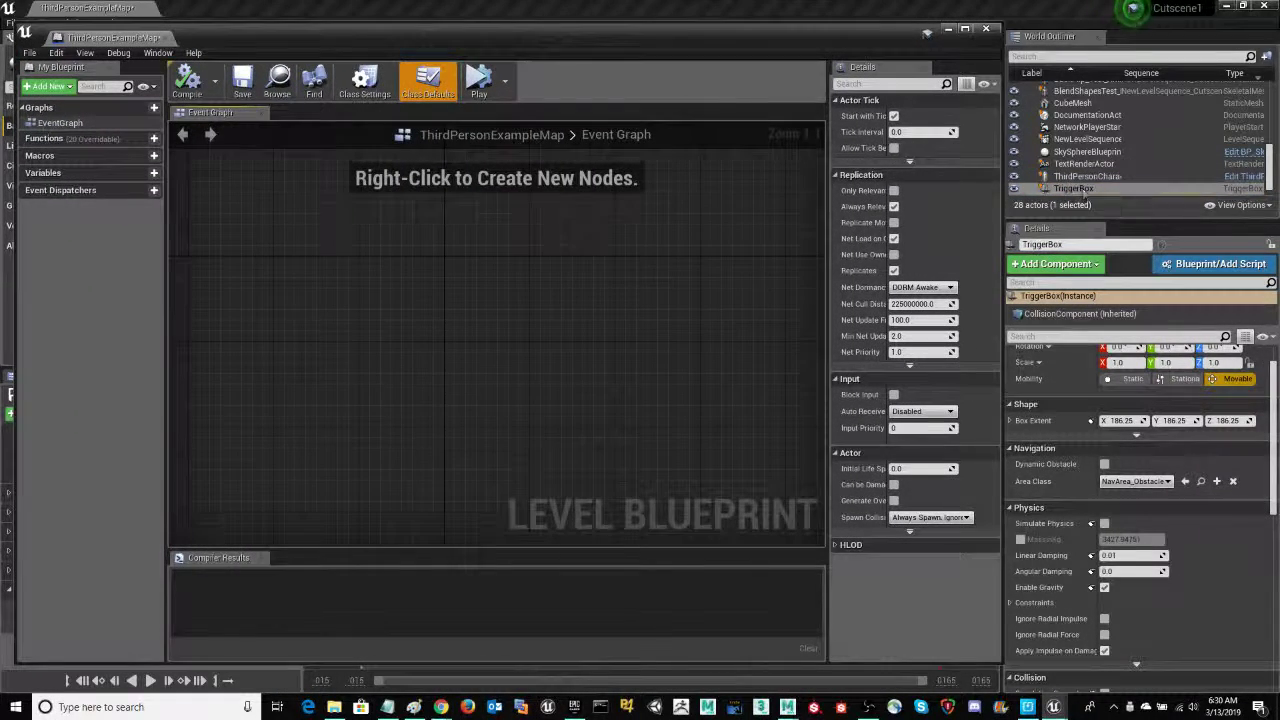
Add an On Actor Begin Overlap collision event for the trigger box and place it in the upper part of the event graph.
{"action": "right_click", "coordinate": [395, 260]}
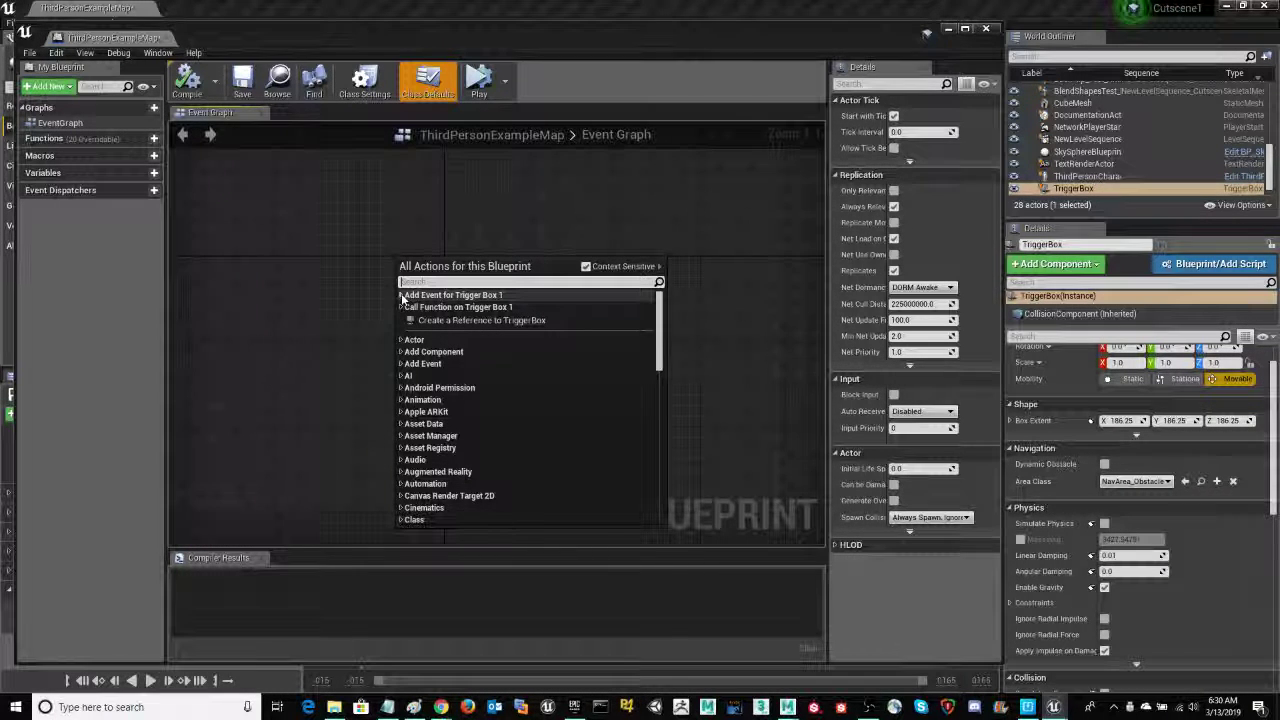
{"action": "left_click", "coordinate": [402, 296]}
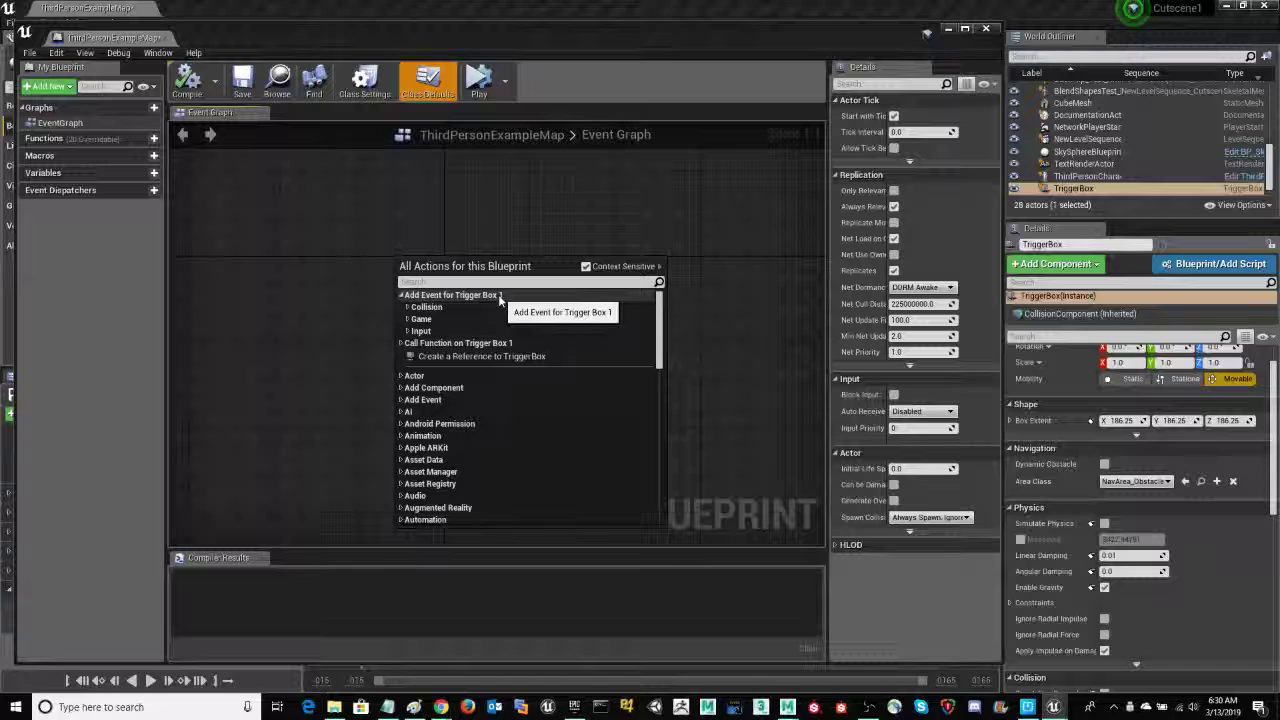
{"action": "left_click", "coordinate": [408, 309]}
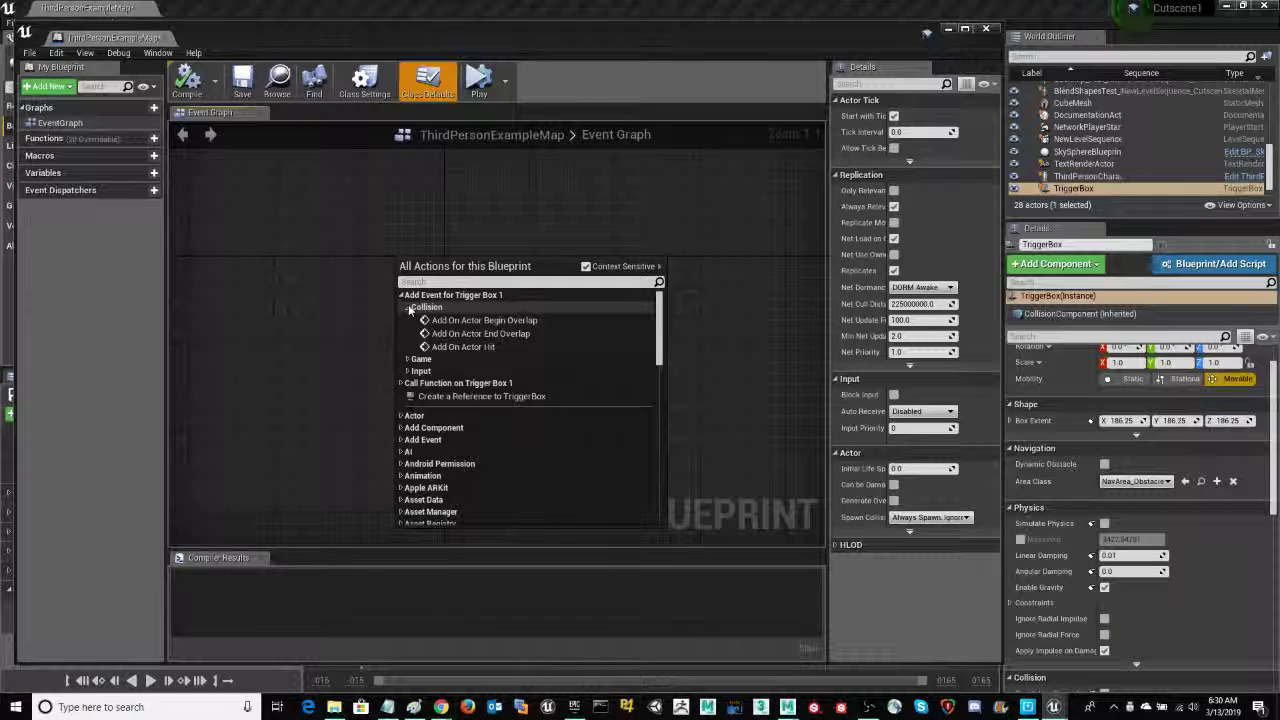
{"action": "left_click", "coordinate": [486, 322]}
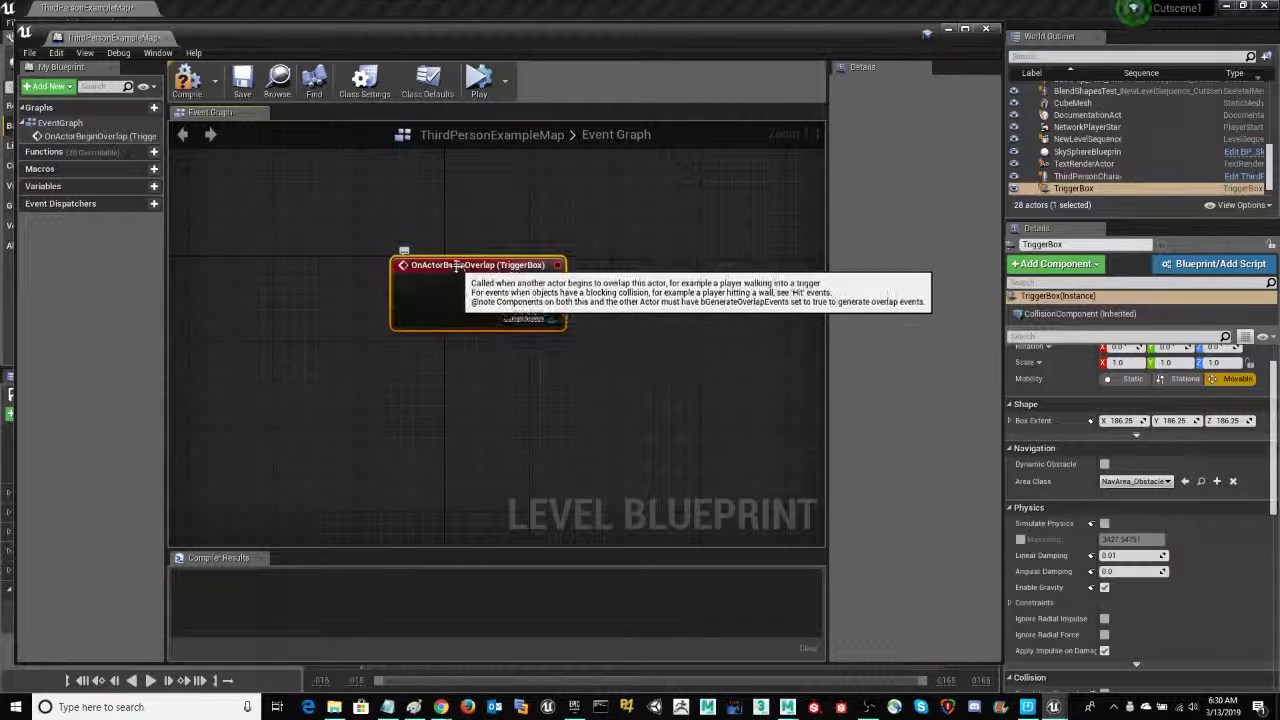
{"action": "left_click_drag", "start_coordinate": [455, 268], "coordinate": [338, 236]}
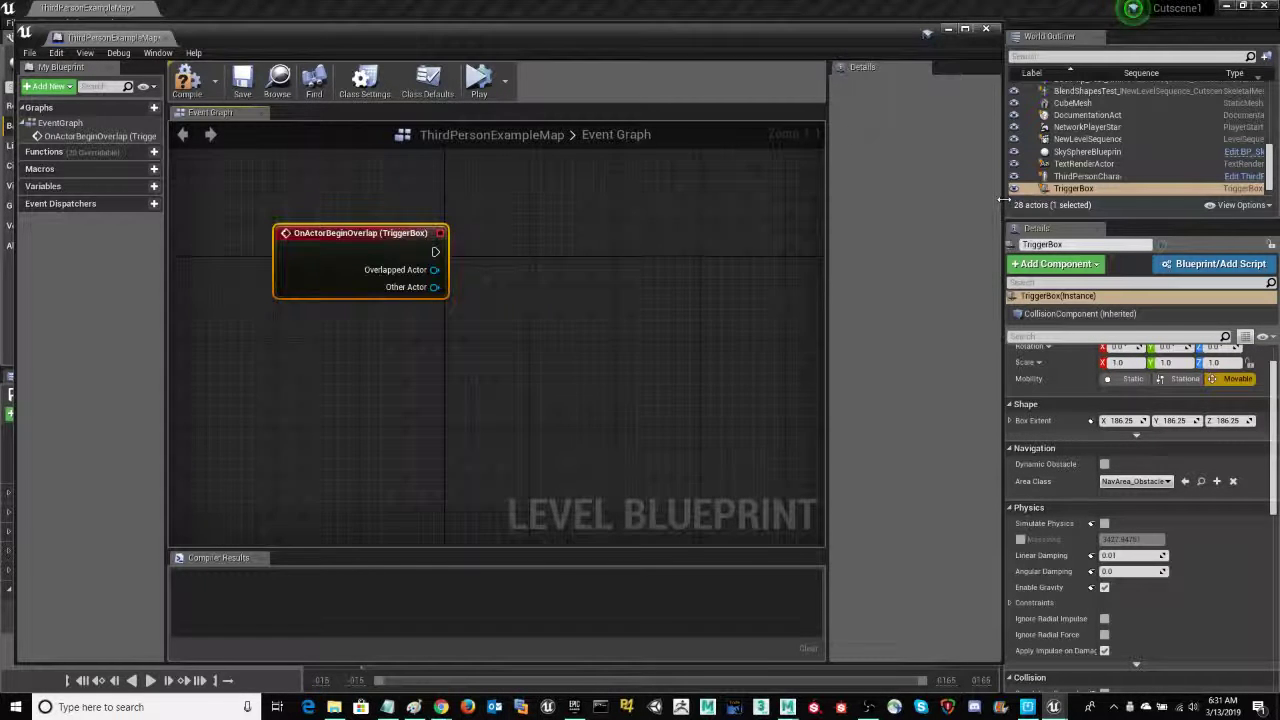
Filter the level's actors by "seq" and add a NewLevelSequence_Cutscene reference to the event graph, arranged below the overlap event.
{"action": "left_click_drag", "start_coordinate": [1001, 203], "coordinate": [947, 205]}
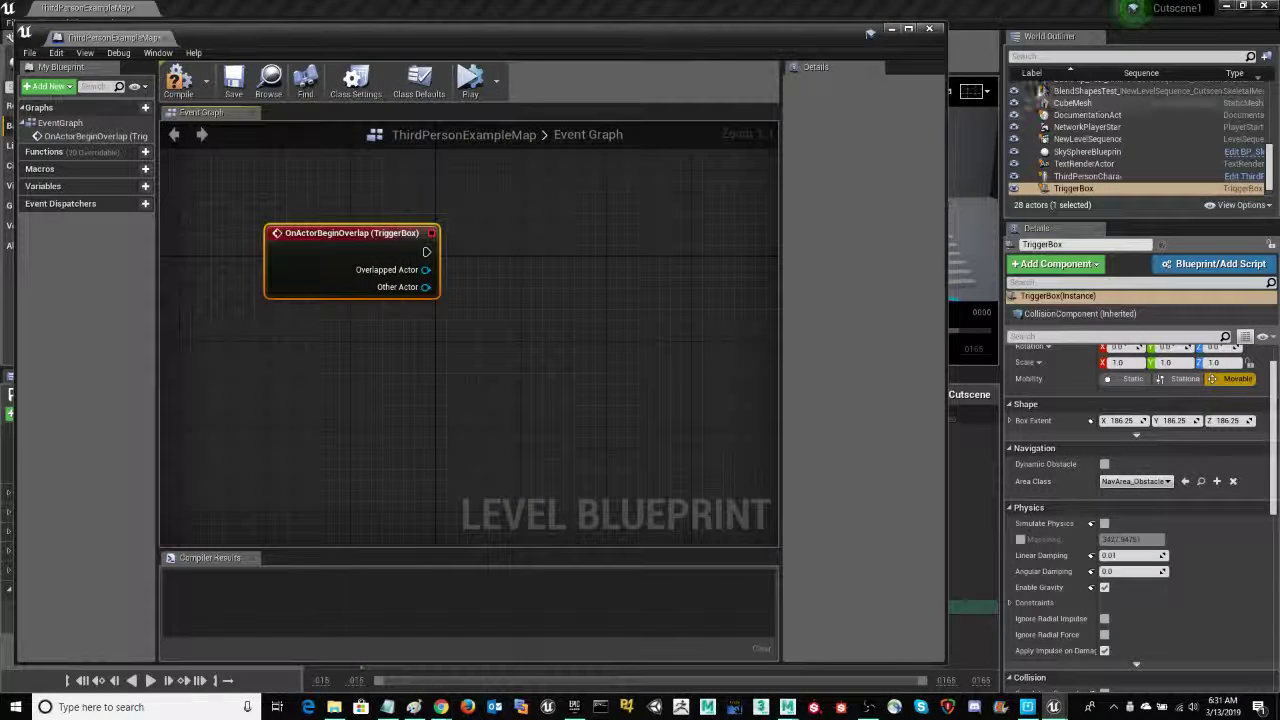
{"action": "left_click", "coordinate": [1050, 56]}
{"action": "type", "text": "seq"}
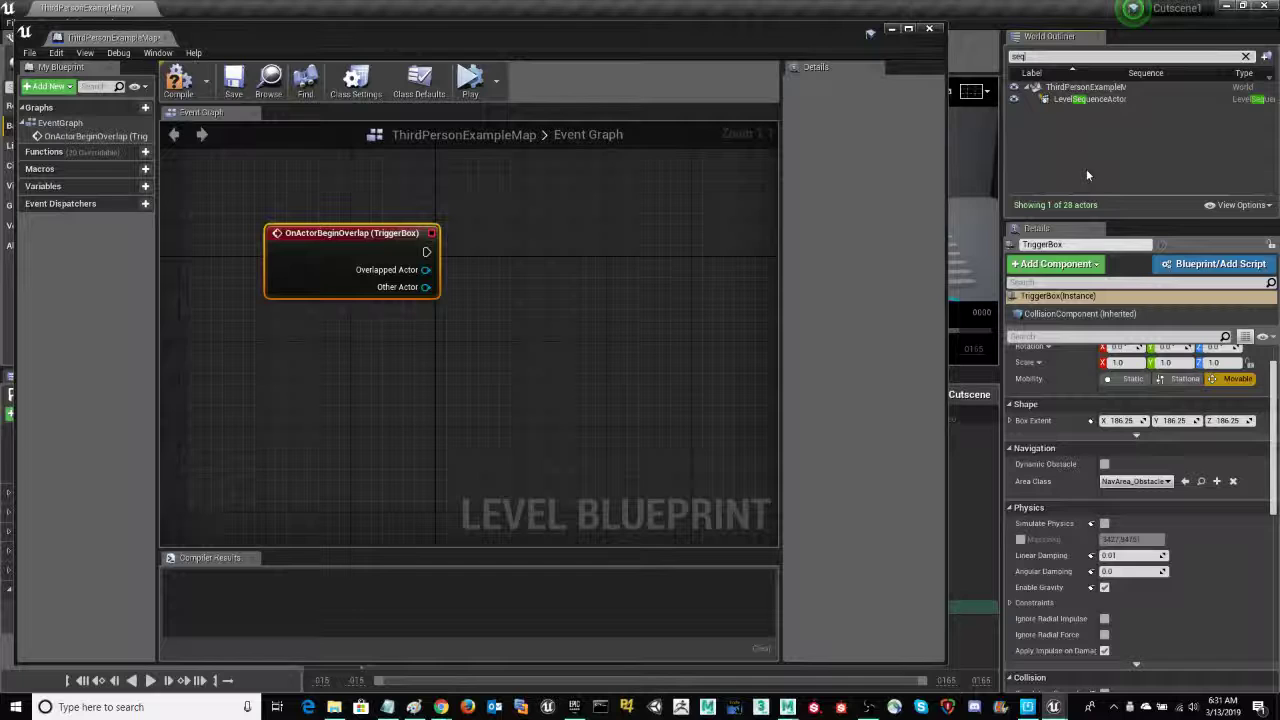
{"action": "left_click_drag", "start_coordinate": [1072, 103], "coordinate": [373, 386]}
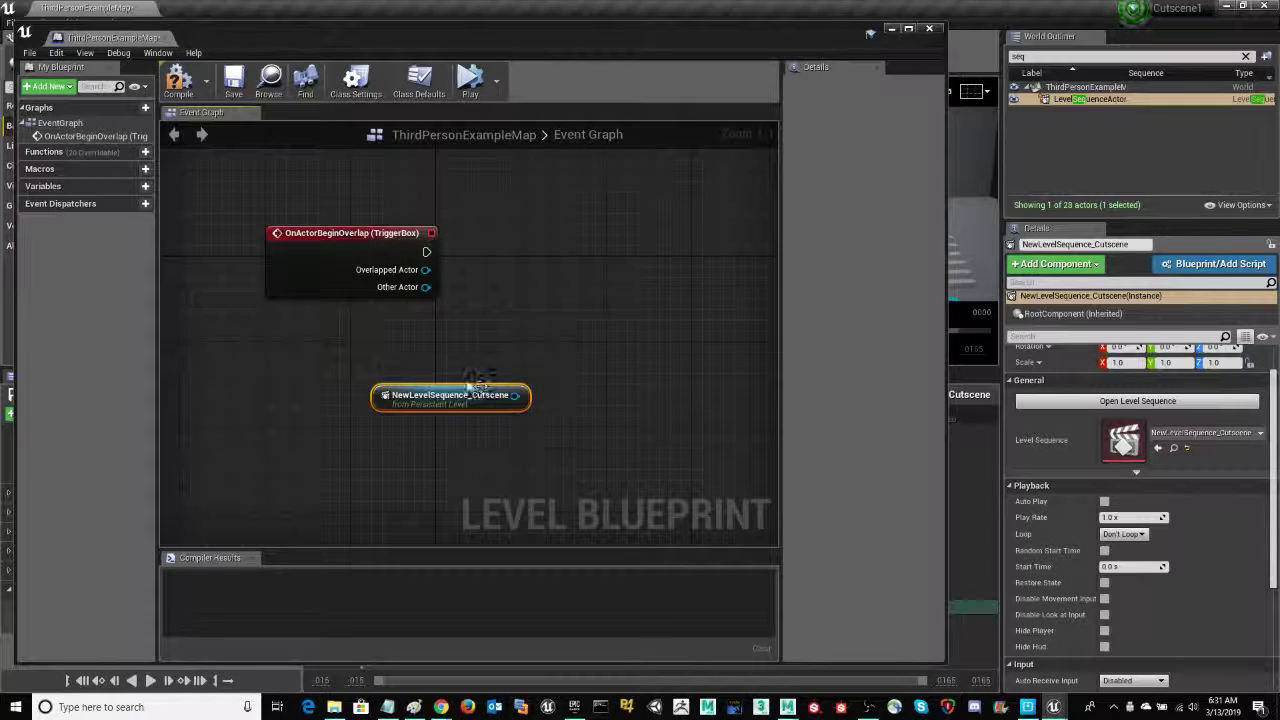
{"action": "left_click_drag", "start_coordinate": [466, 387], "coordinate": [418, 374]}
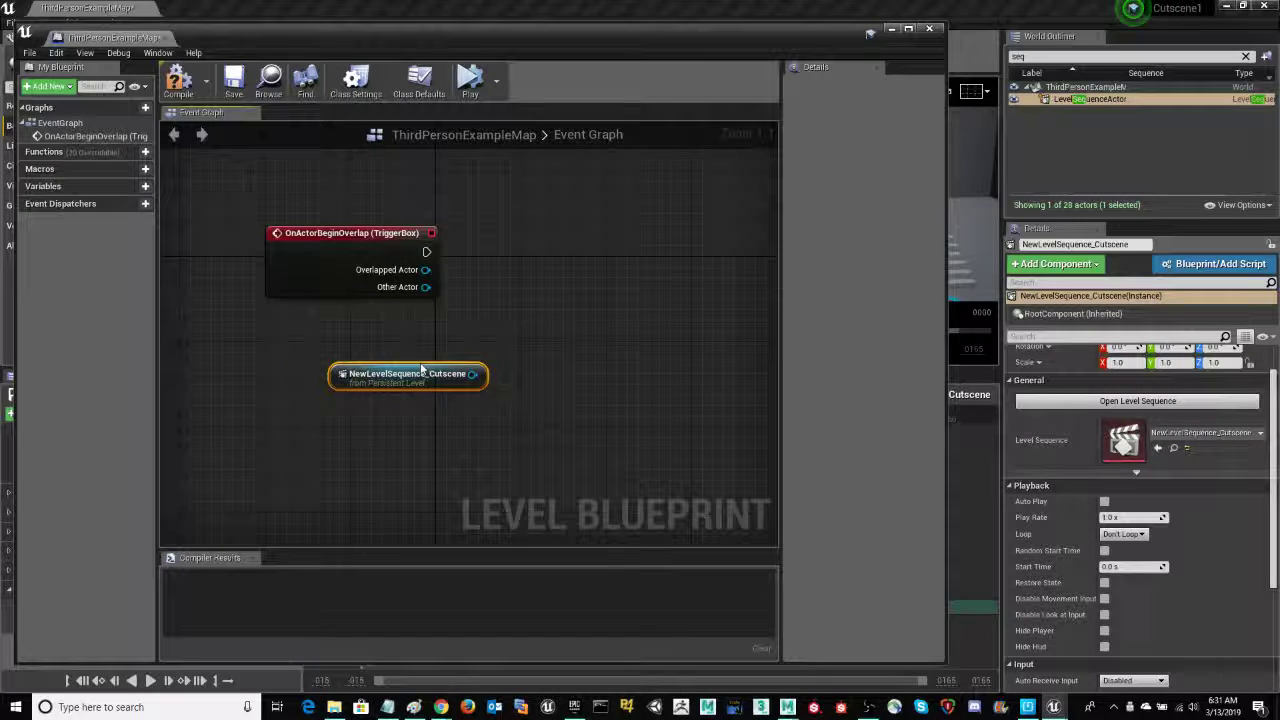
{"action": "left_click_drag", "start_coordinate": [400, 233], "coordinate": [378, 243]}
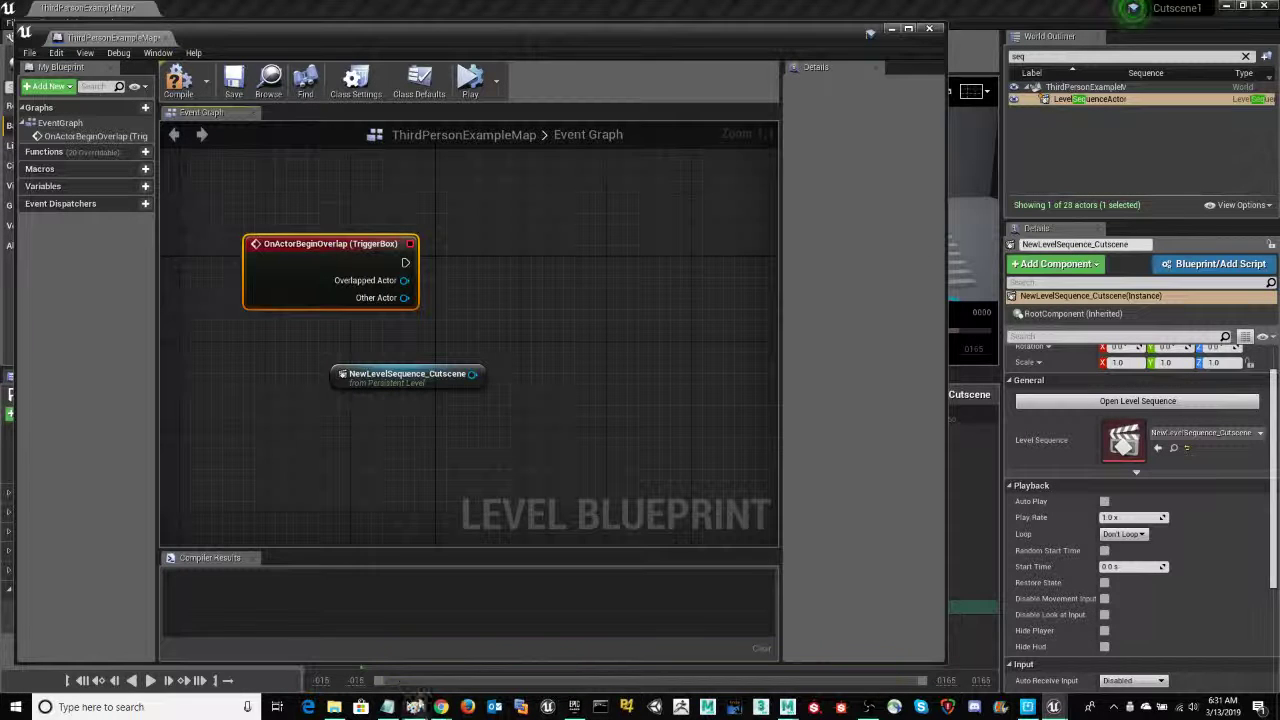
Switch to the LevelBlueprint2 image in Paint and position it beside the event graph to examine the reference node layout.
{"action": "mouse_move", "coordinate": [393, 707]}
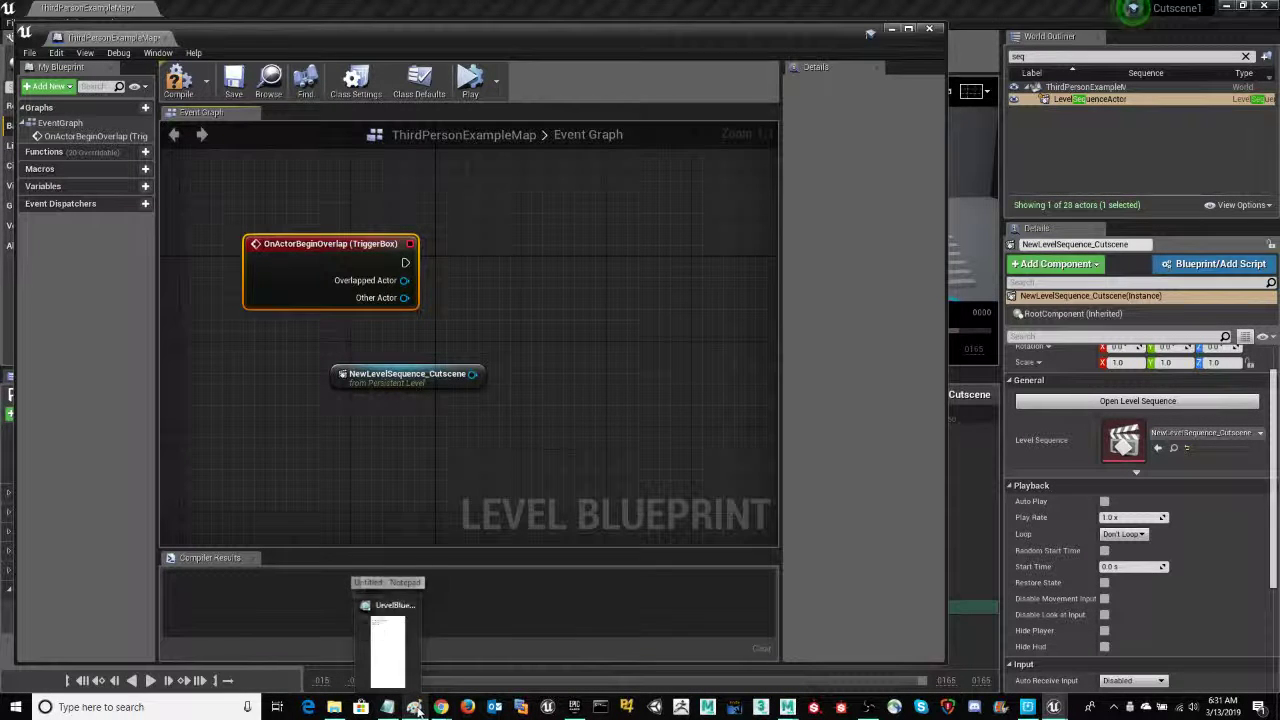
{"action": "left_click", "coordinate": [416, 708]}
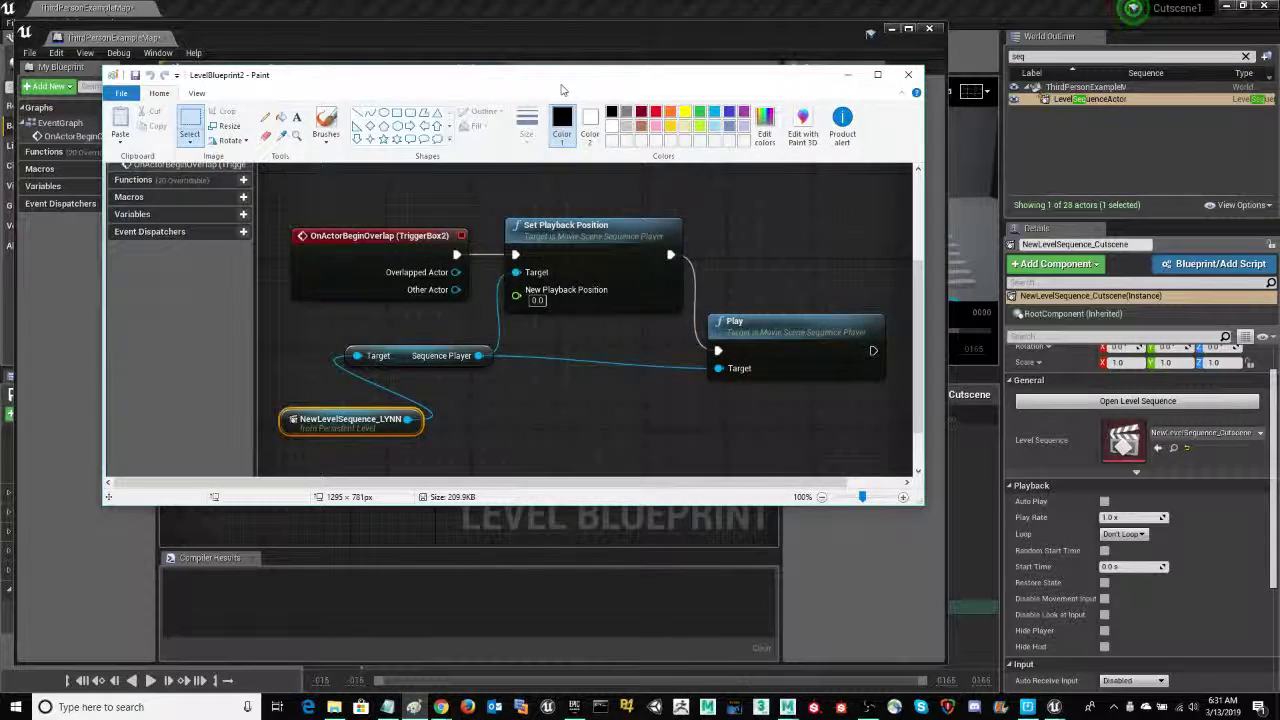
{"action": "left_click_drag", "start_coordinate": [550, 76], "coordinate": [861, 139]}
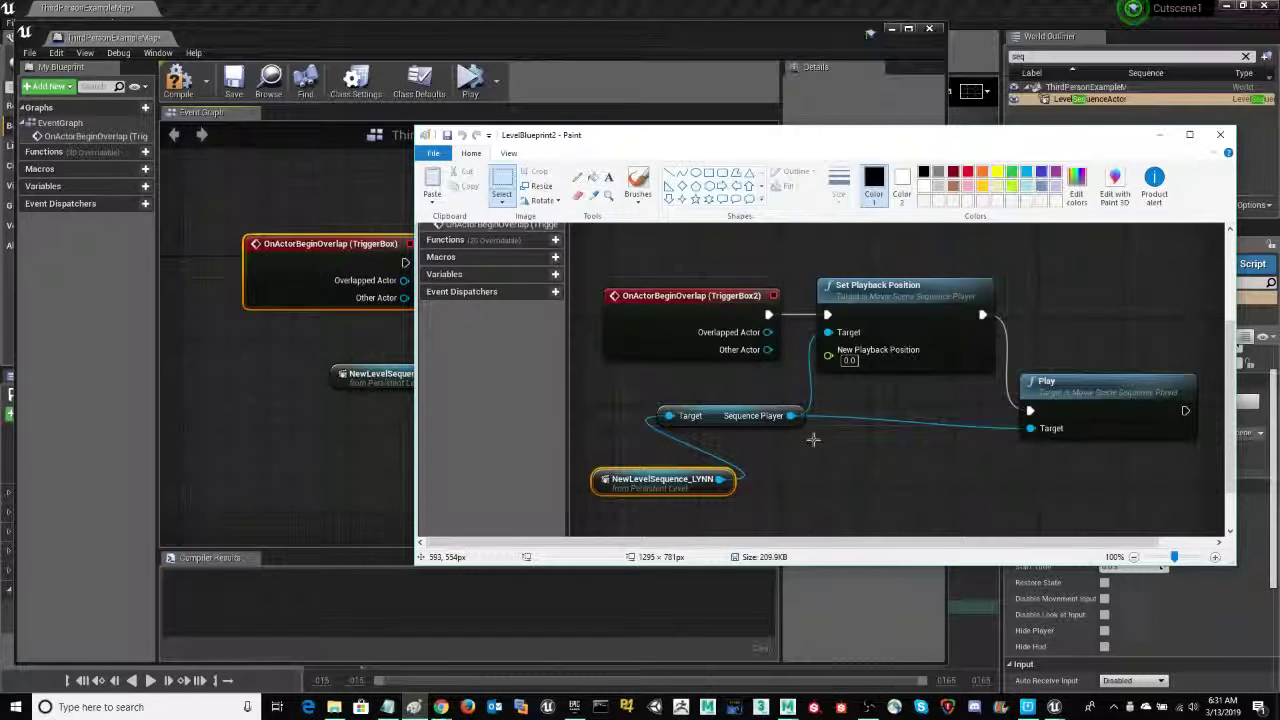
Move the LevelBlueprint2 reference image clear of the event graph, examine its Set Playback Position and Play connections, and return to the Level Blueprint.
{"action": "left_click_drag", "start_coordinate": [785, 140], "coordinate": [792, 157]}
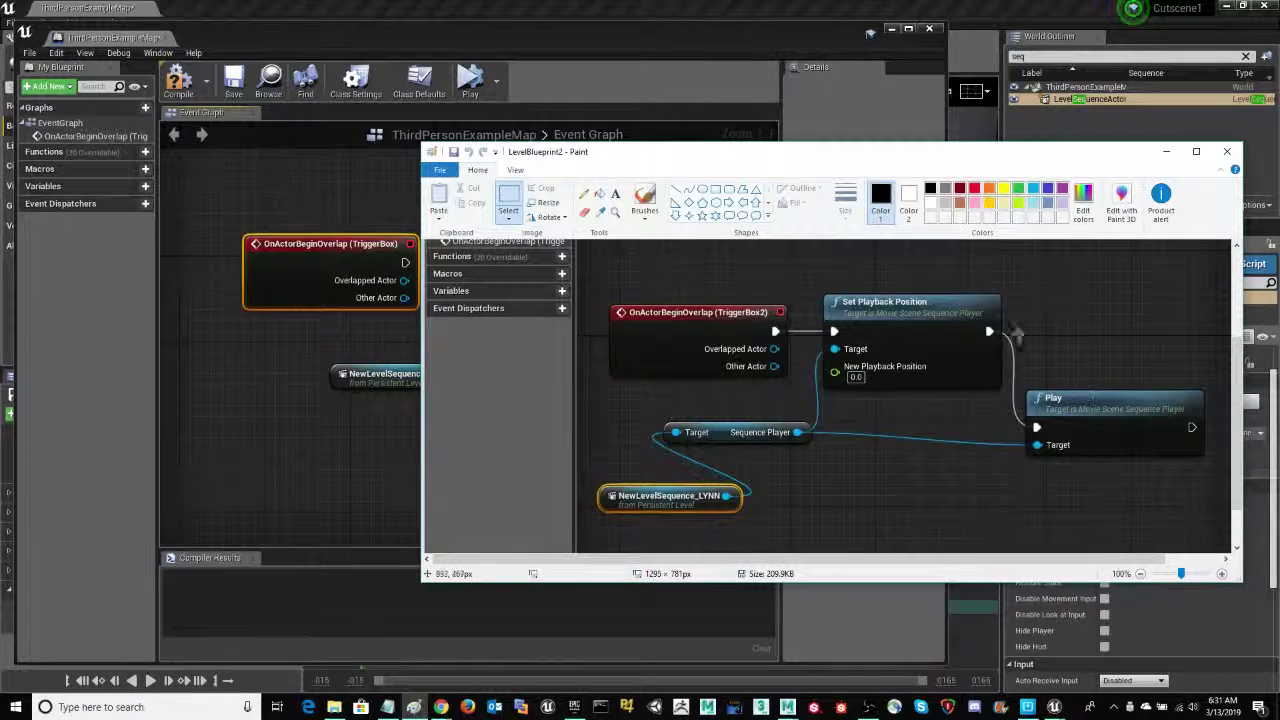
{"action": "mouse_move", "coordinate": [815, 163]}
{"action": "left_mouse_down"}
{"action": "mouse_move", "coordinate": [791, 169]}
{"action": "mouse_move", "coordinate": [760, 340]}
{"action": "mouse_move", "coordinate": [840, 330]}
{"action": "mouse_move", "coordinate": [850, 301]}
{"action": "left_mouse_up"}
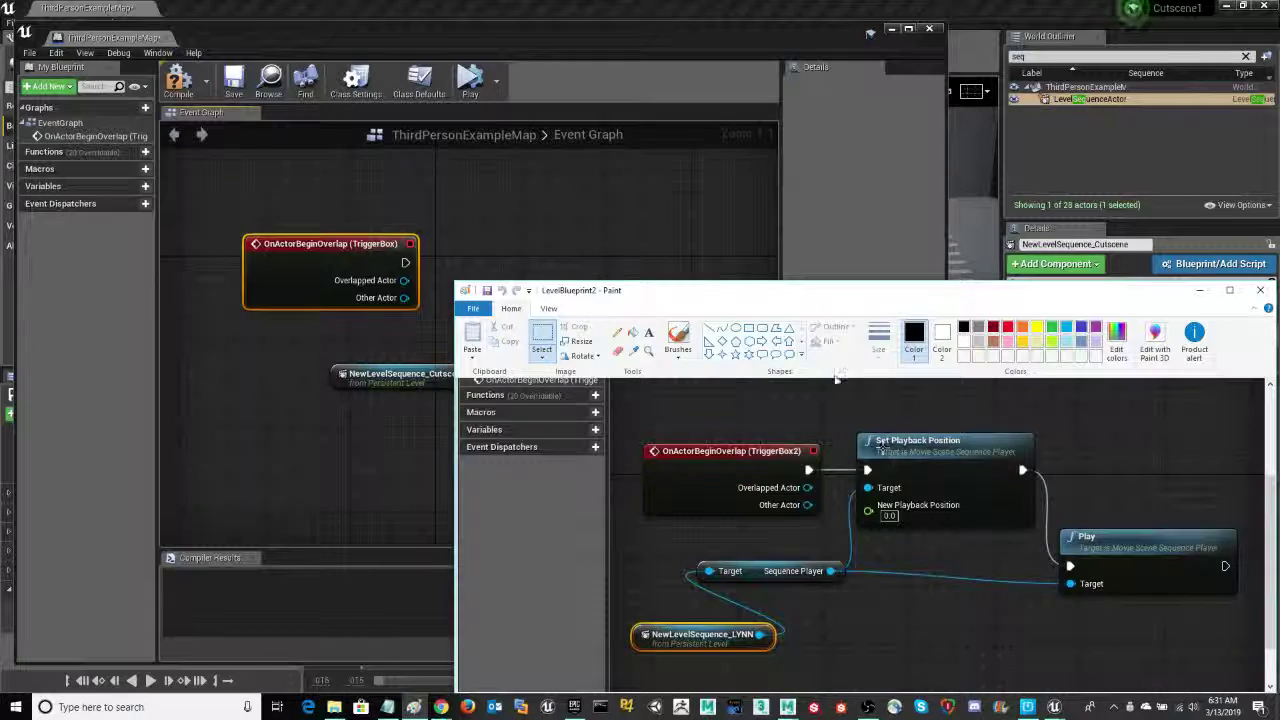
{"action": "mouse_move", "coordinate": [810, 297]}
{"action": "left_mouse_down"}
{"action": "mouse_move", "coordinate": [831, 277]}
{"action": "mouse_move", "coordinate": [843, 287]}
{"action": "left_mouse_up"}
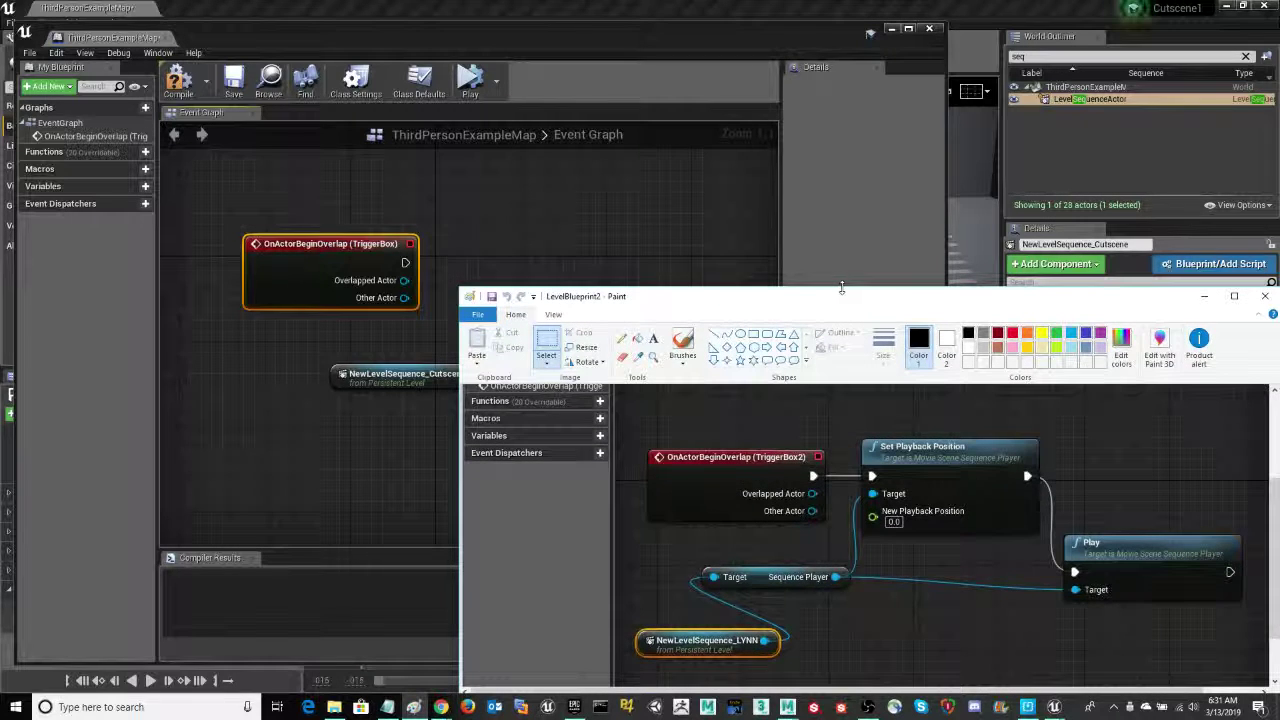
{"action": "left_click", "coordinate": [623, 230]}
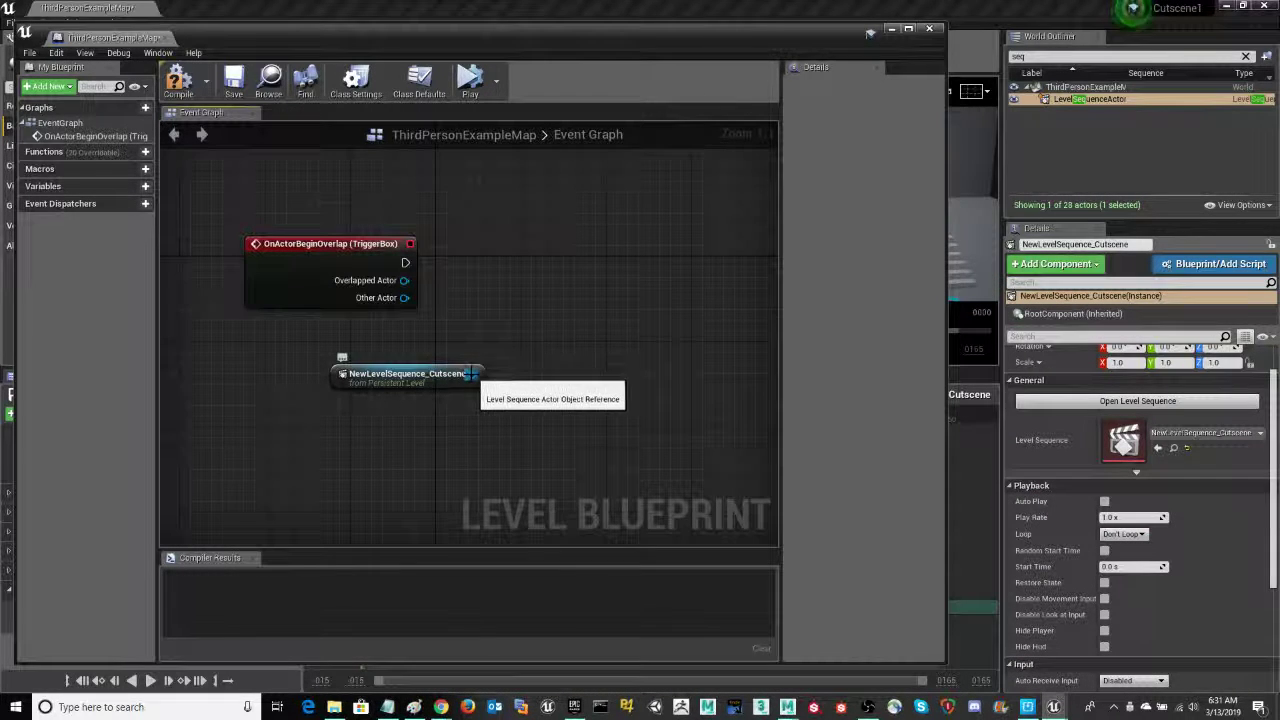
Recheck in the LevelBlueprint2 reference image which node follows the overlap event, and minimize Paint to uncover the event graph.
{"action": "left_click_drag", "start_coordinate": [470, 374], "coordinate": [494, 306]}
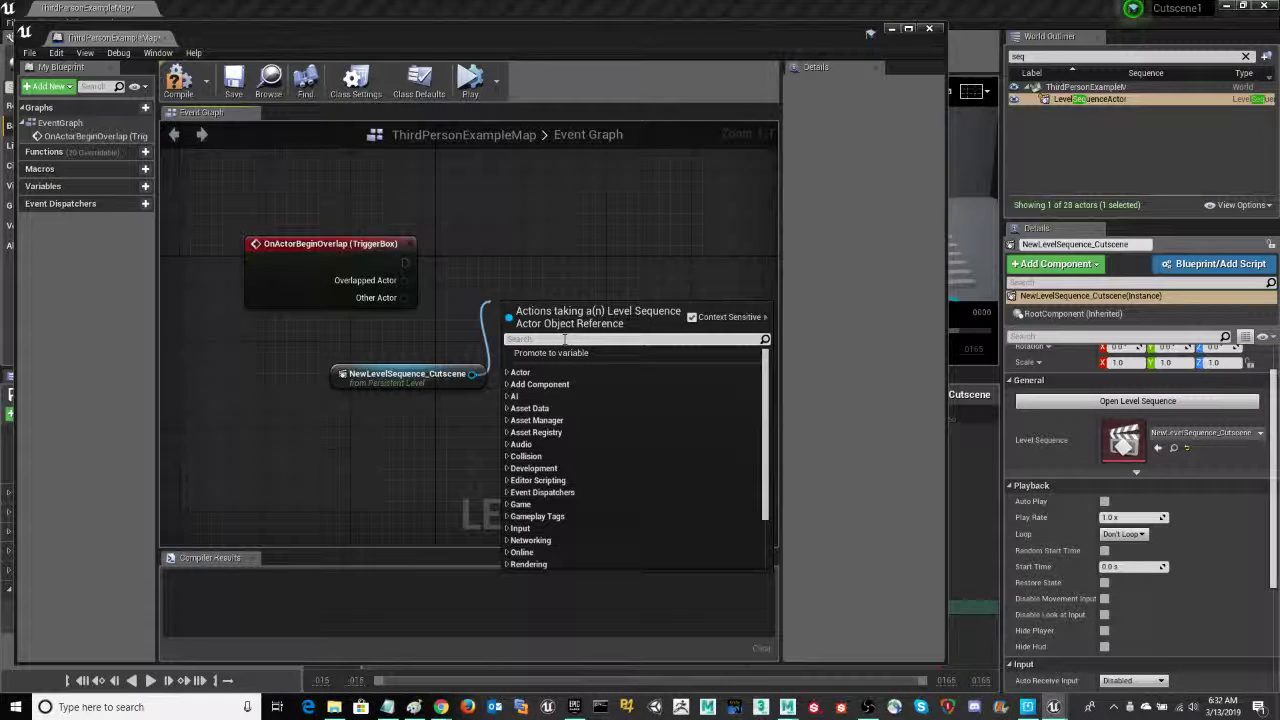
{"action": "mouse_move", "coordinate": [414, 707]}
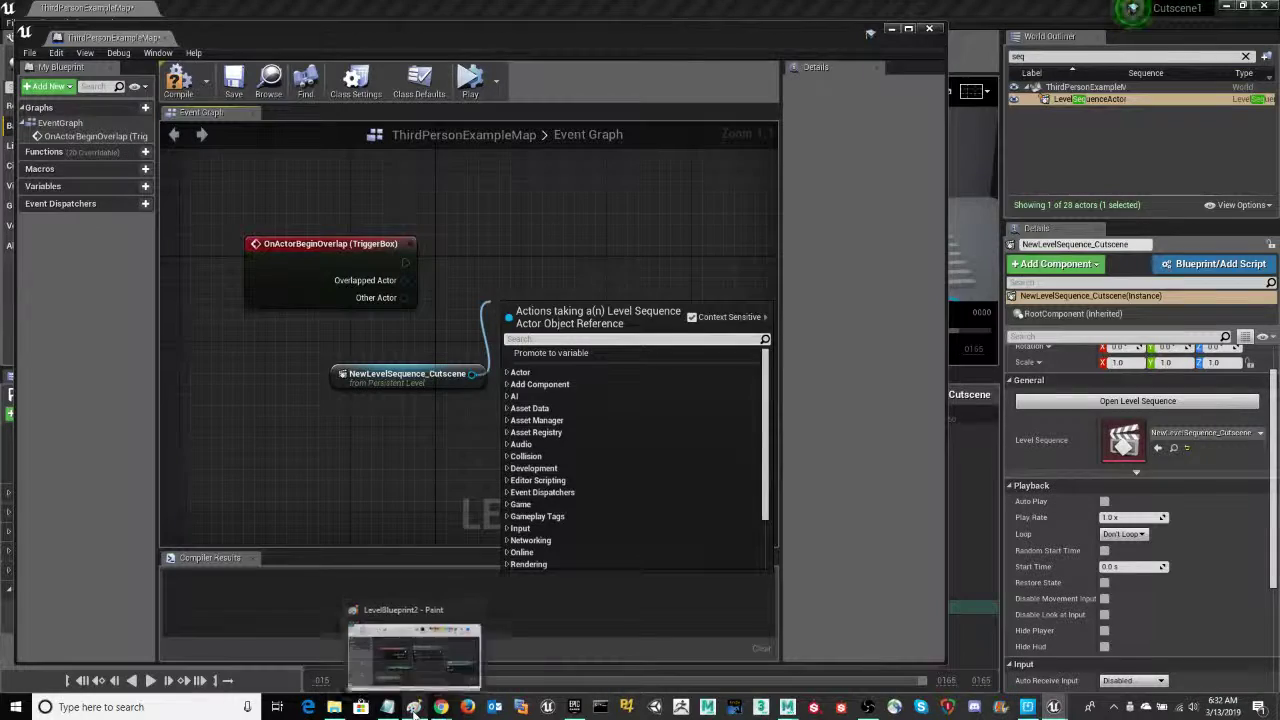
{"action": "left_click", "coordinate": [420, 672]}
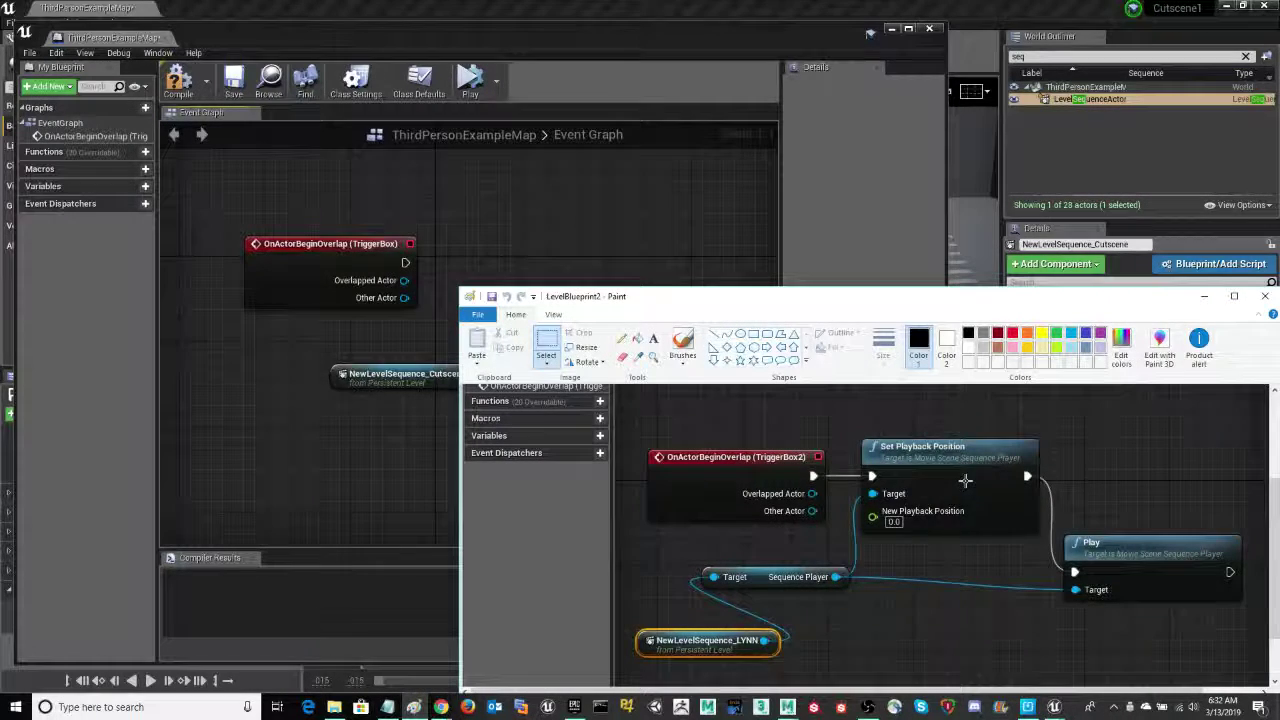
{"action": "left_click_drag", "start_coordinate": [1159, 300], "coordinate": [1125, 298]}
{"action": "left_click", "coordinate": [1169, 296]}
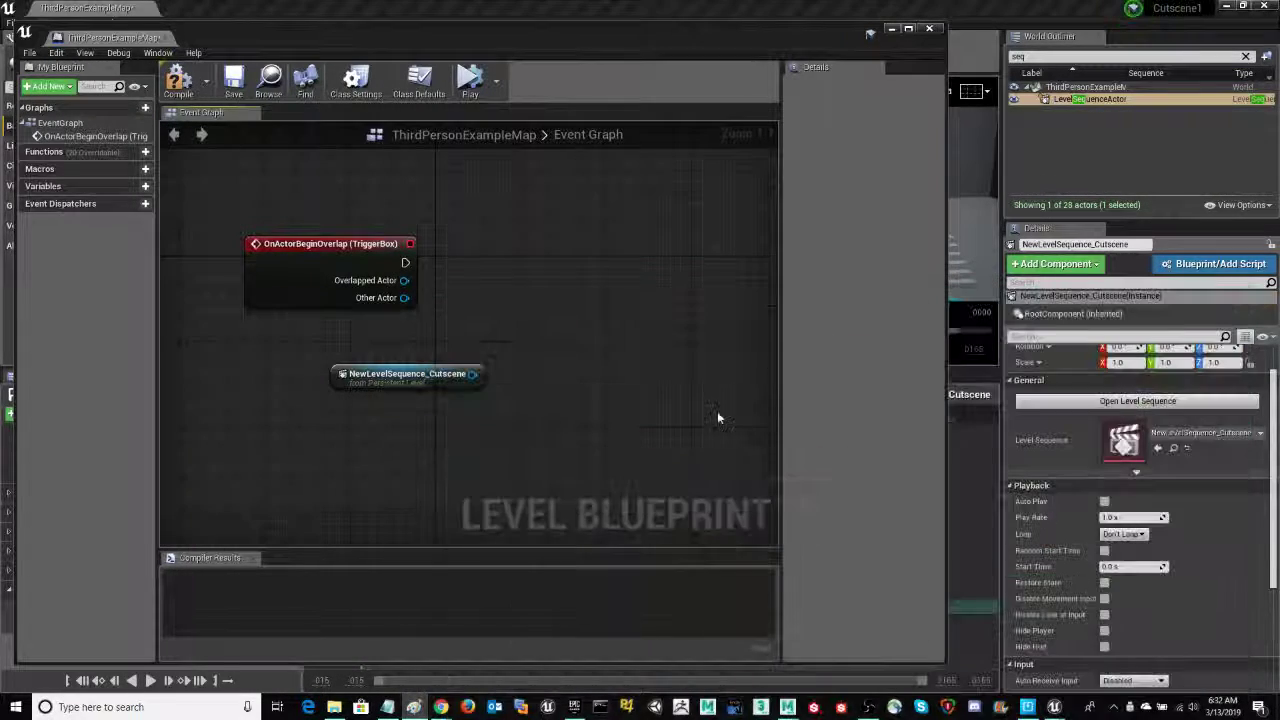
Add a Set Playback Position (SequencePlayer) node from the NewLevelSequence_Cutscene reference and place it beside the overlap event.
{"action": "left_click_drag", "start_coordinate": [474, 375], "coordinate": [510, 265]}
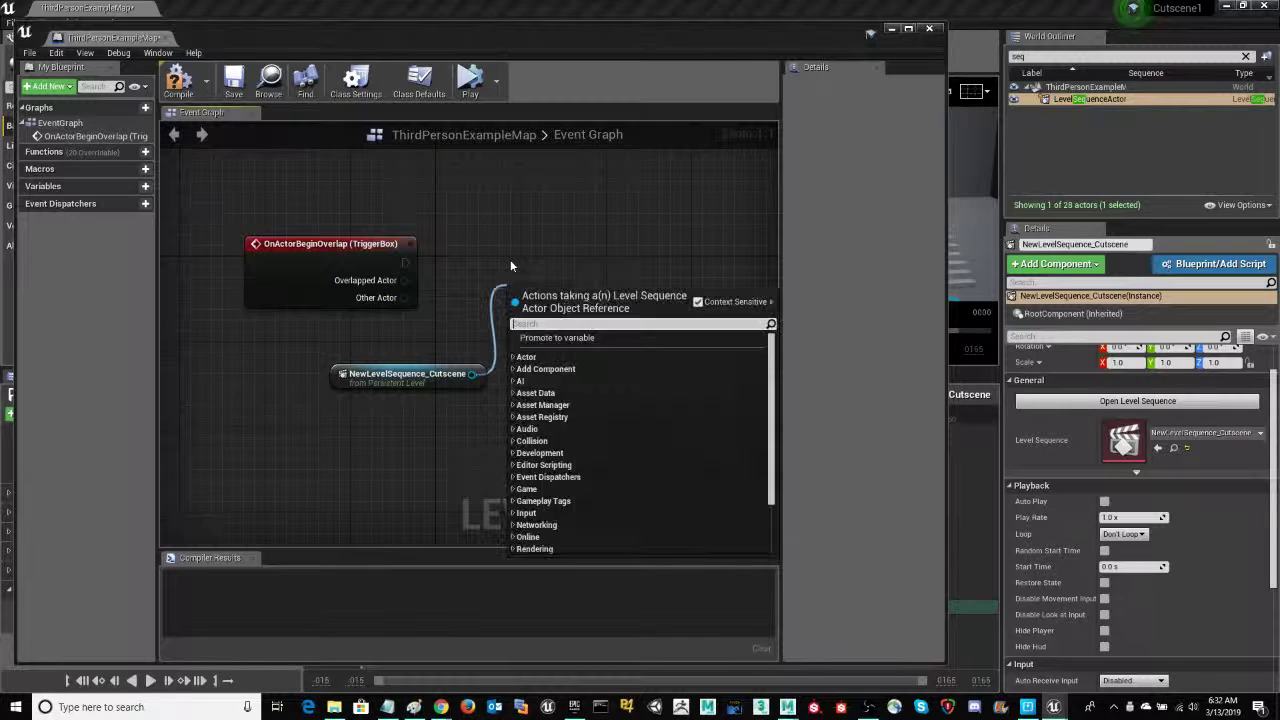
{"action": "type", "text": "S"}
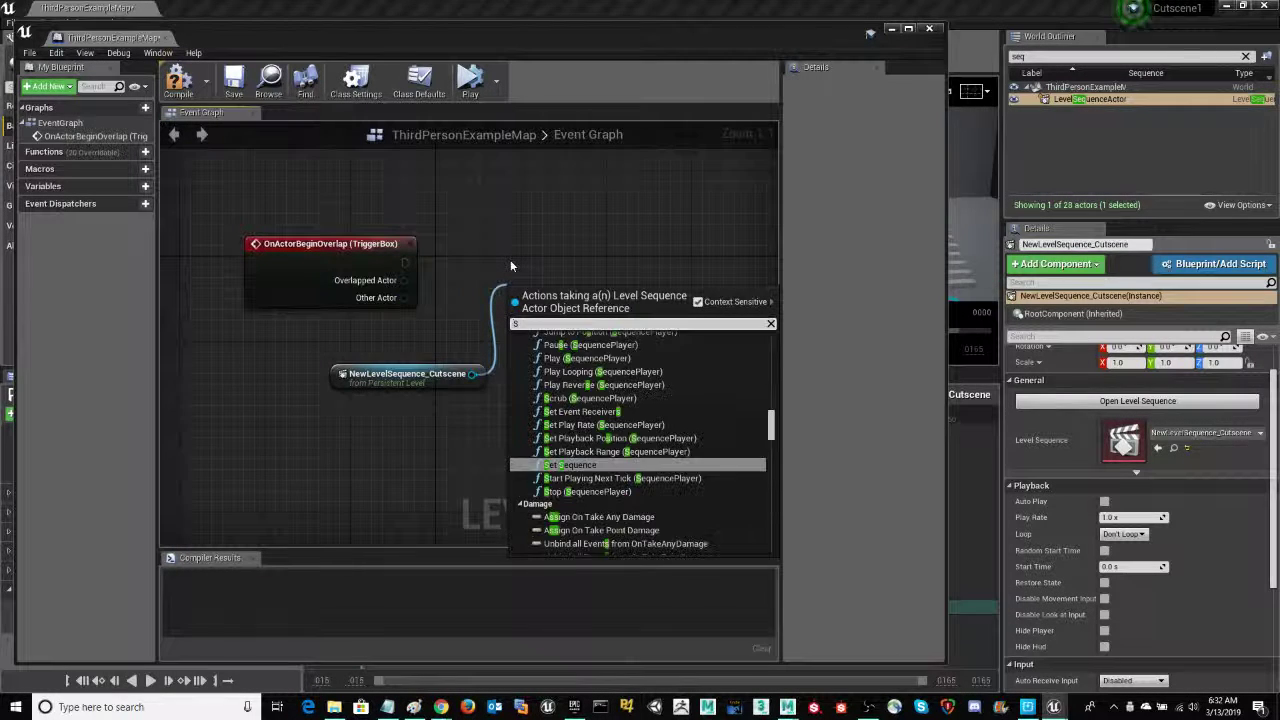
{"action": "type", "text": "et playback"}
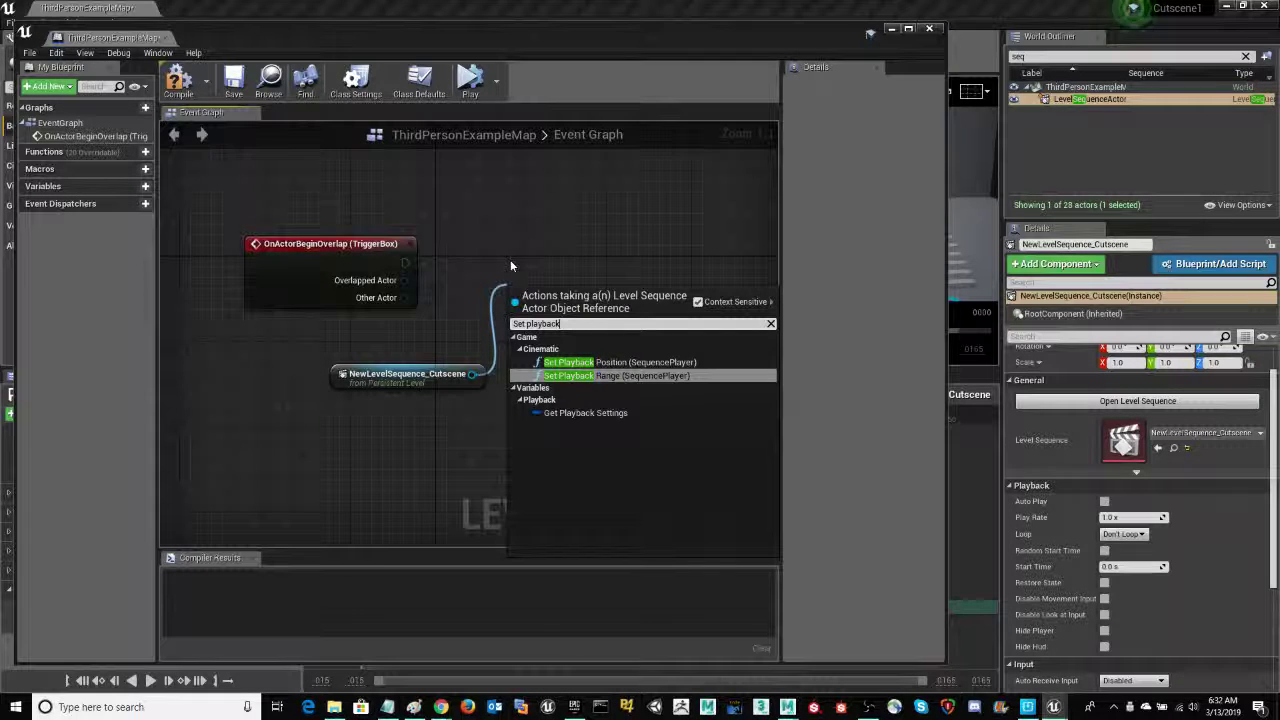
{"action": "left_click", "coordinate": [592, 362]}
{"action": "left_click_drag", "start_coordinate": [578, 318], "coordinate": [621, 275]}
Arrange the Sequence Player and NewLevelSequence_Cutscene nodes below the overlap event and align Set Playback Position with the event.
{"action": "left_click_drag", "start_coordinate": [407, 374], "coordinate": [333, 438]}
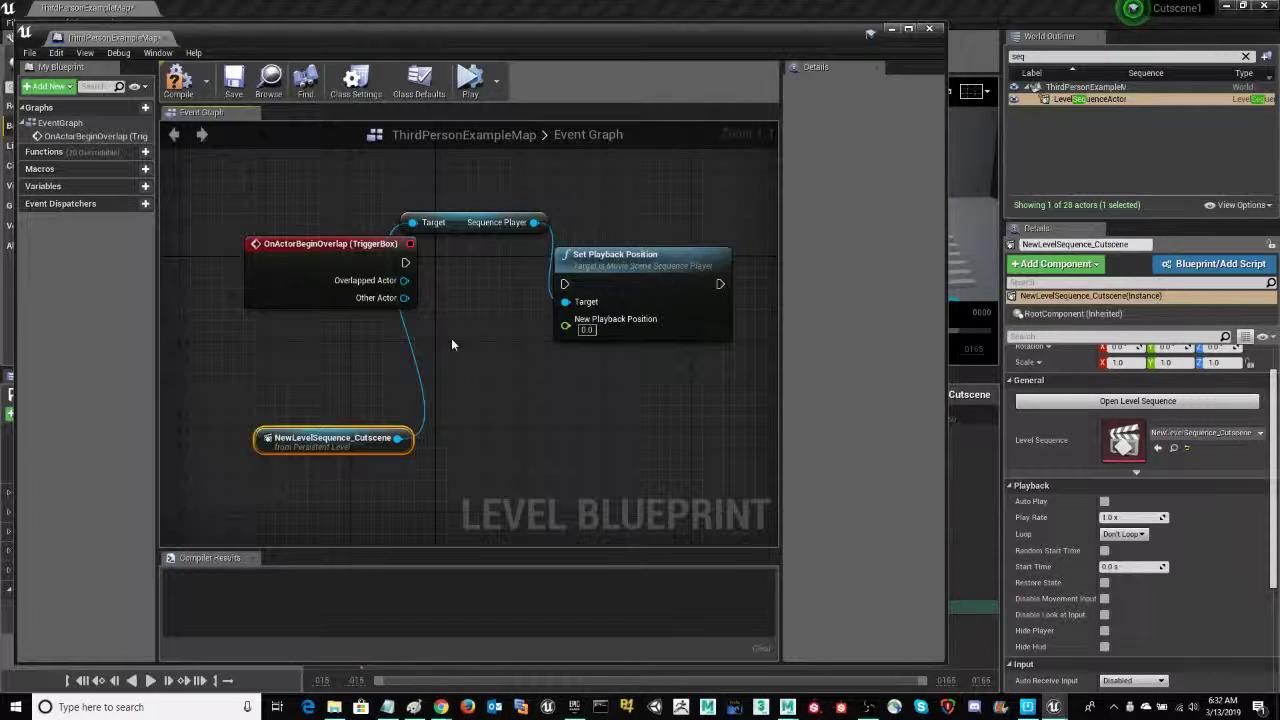
{"action": "left_click_drag", "start_coordinate": [445, 229], "coordinate": [404, 348]}
{"action": "mouse_move", "coordinate": [327, 440]}
{"action": "left_mouse_down"}
{"action": "mouse_move", "coordinate": [327, 408]}
{"action": "mouse_move", "coordinate": [327, 419]}
{"action": "left_mouse_up"}
{"action": "left_click_drag", "start_coordinate": [631, 262], "coordinate": [589, 254]}
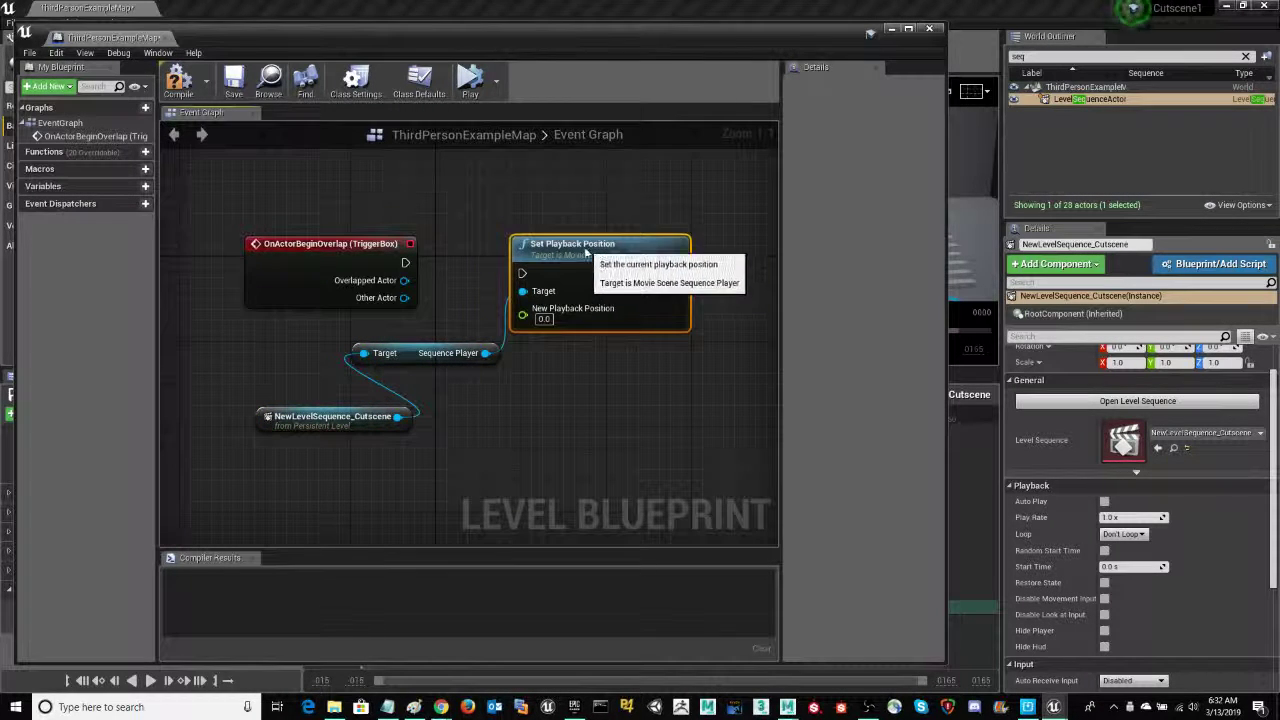
Connect the OnActorBeginOverlap execution output to Set Playback Position and shift the sequence nodes closer to the event.
{"action": "left_click_drag", "start_coordinate": [405, 263], "coordinate": [521, 271]}
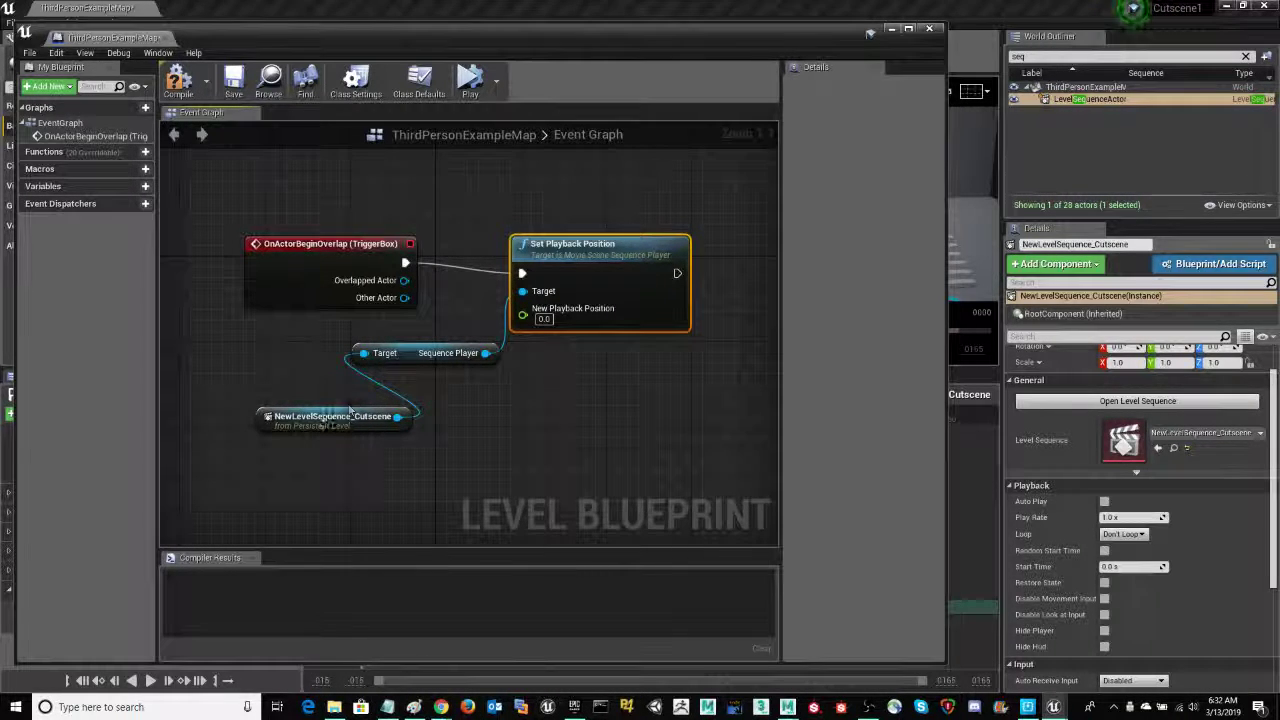
{"action": "left_click_drag", "start_coordinate": [318, 420], "coordinate": [296, 424]}
{"action": "left_click_drag", "start_coordinate": [398, 368], "coordinate": [363, 368]}
{"action": "left_click_drag", "start_coordinate": [571, 251], "coordinate": [549, 252]}
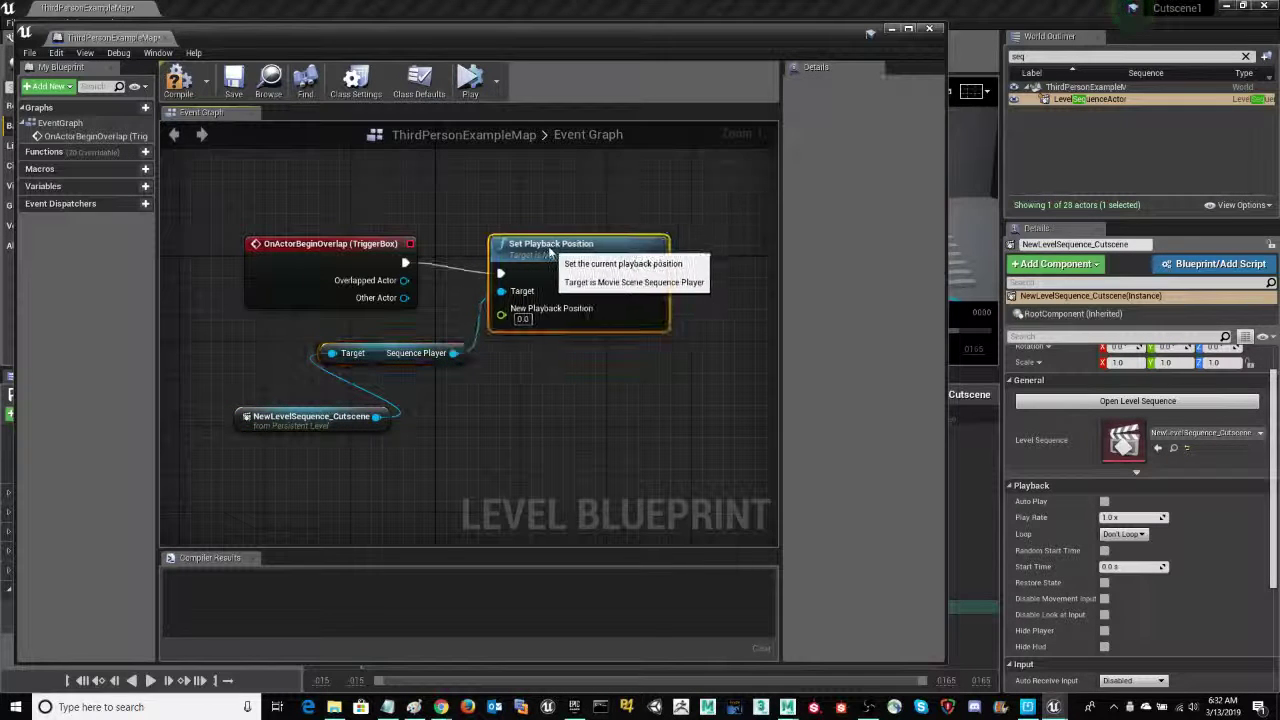
{"action": "right_click", "coordinate": [585, 366]}
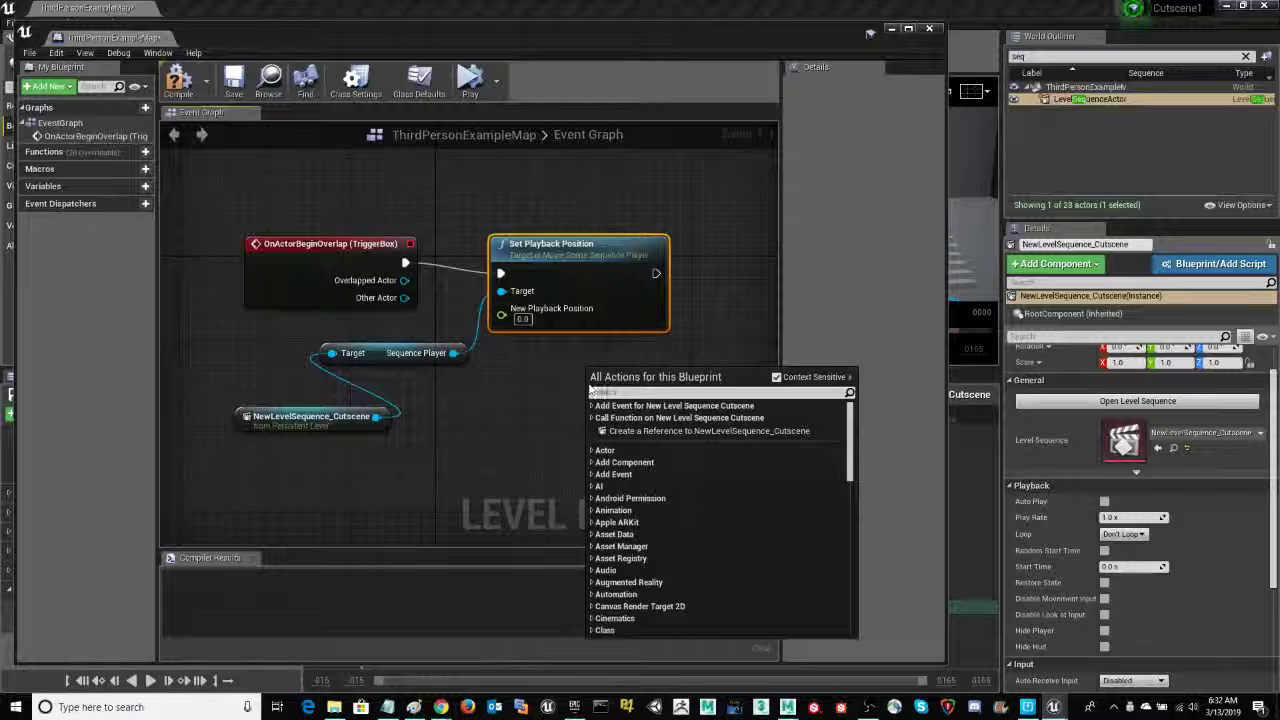
{"action": "type", "text": "play"}
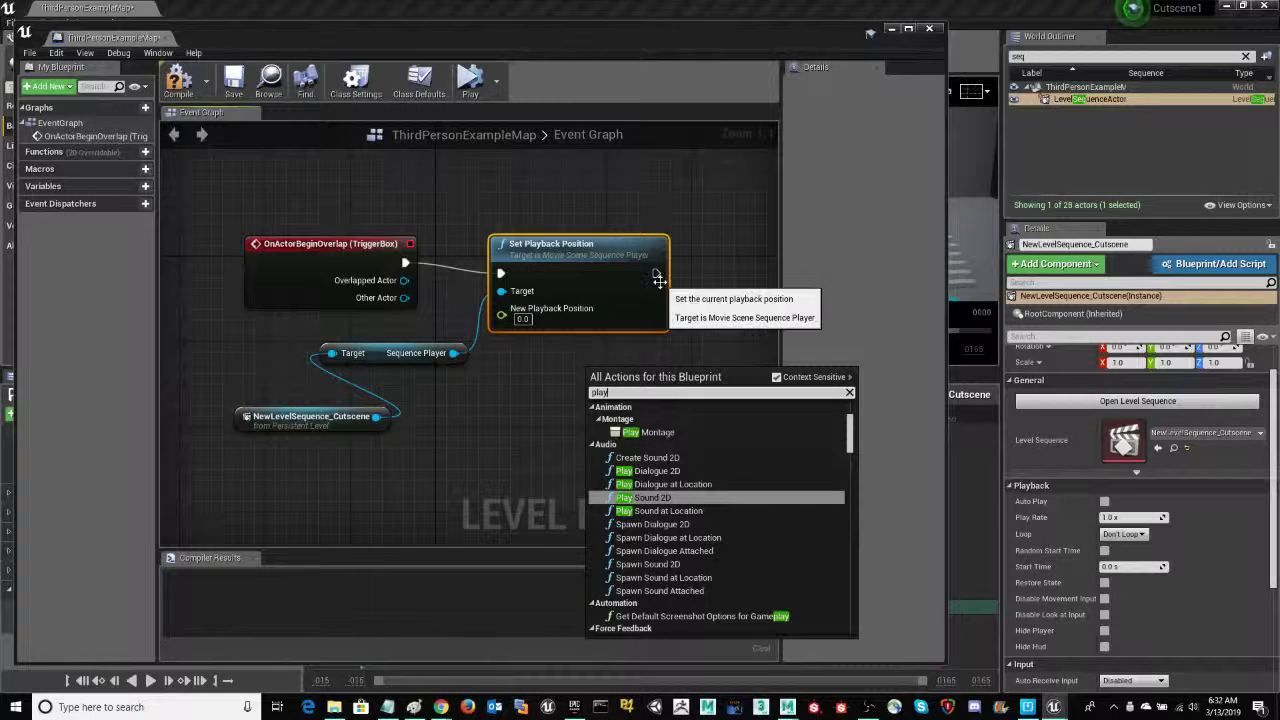
{"action": "left_click", "coordinate": [554, 393]}
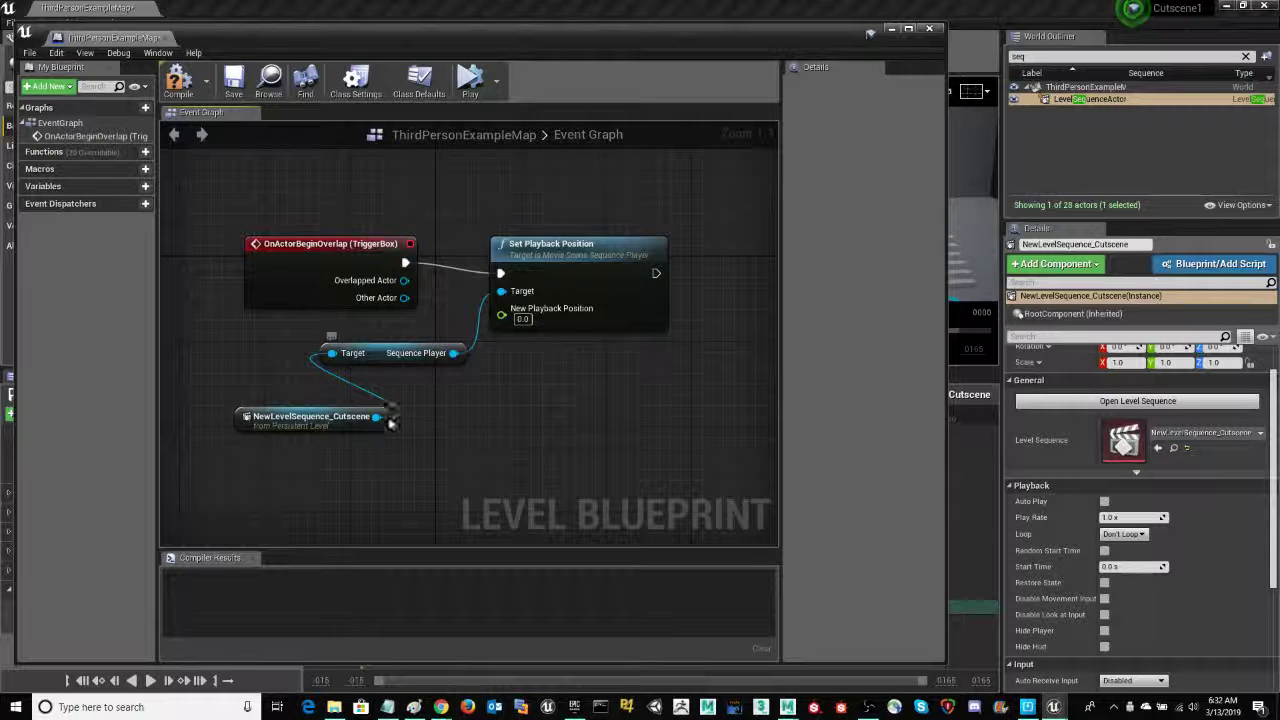
{"action": "left_click_drag", "start_coordinate": [376, 416], "coordinate": [492, 432]}
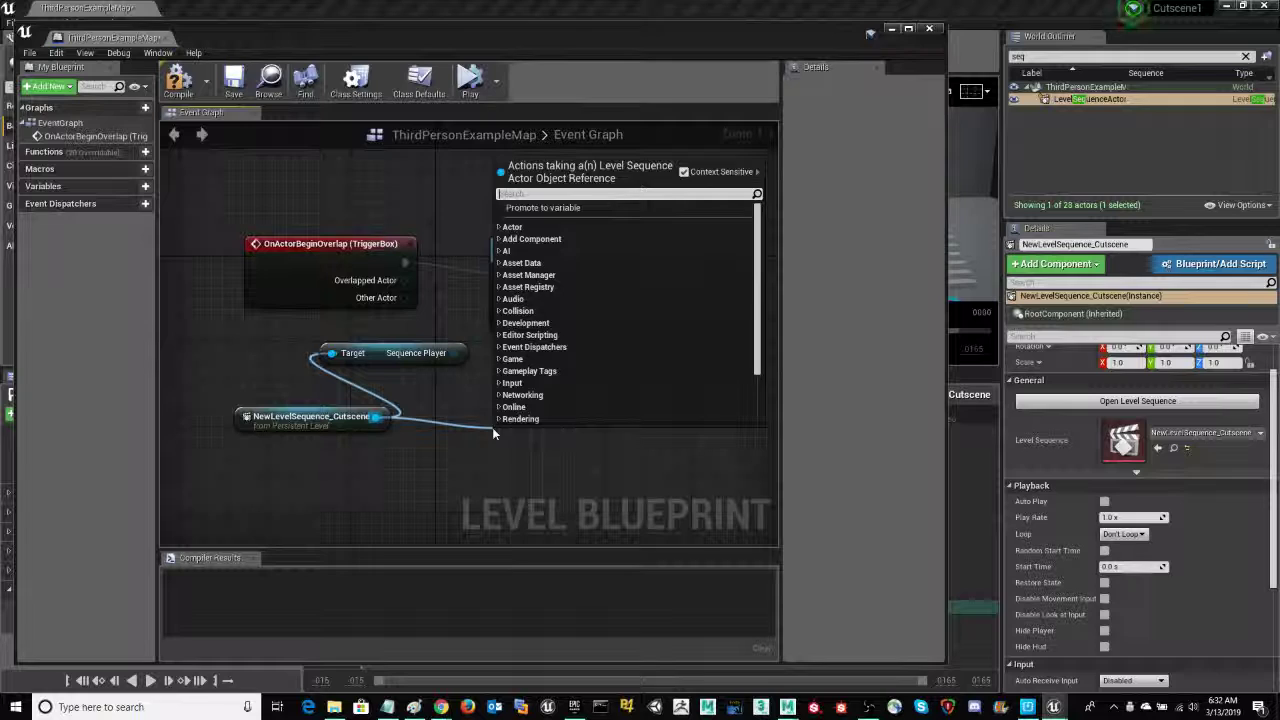
{"action": "type", "text": "play"}
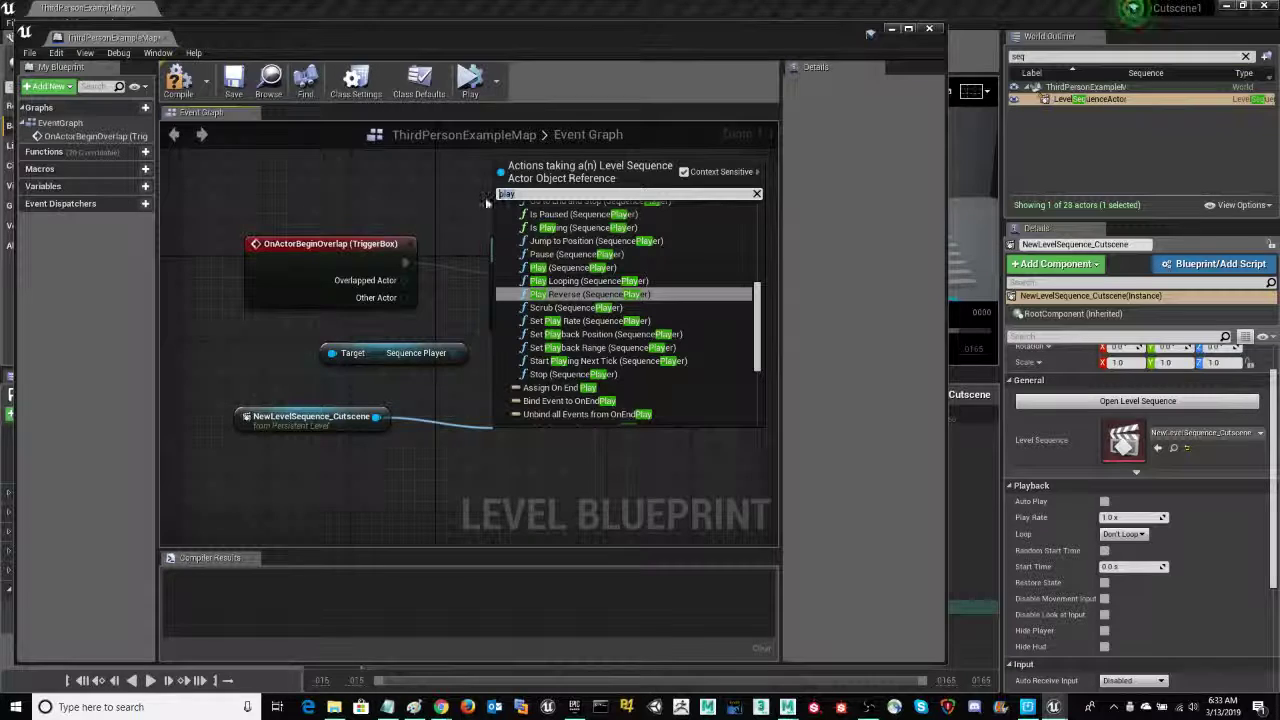
{"action": "key", "text": "BackSpace"}
{"action": "key", "text": "BackSpace"}
{"action": "key", "text": "BackSpace"}
{"action": "key", "text": "BackSpace"}
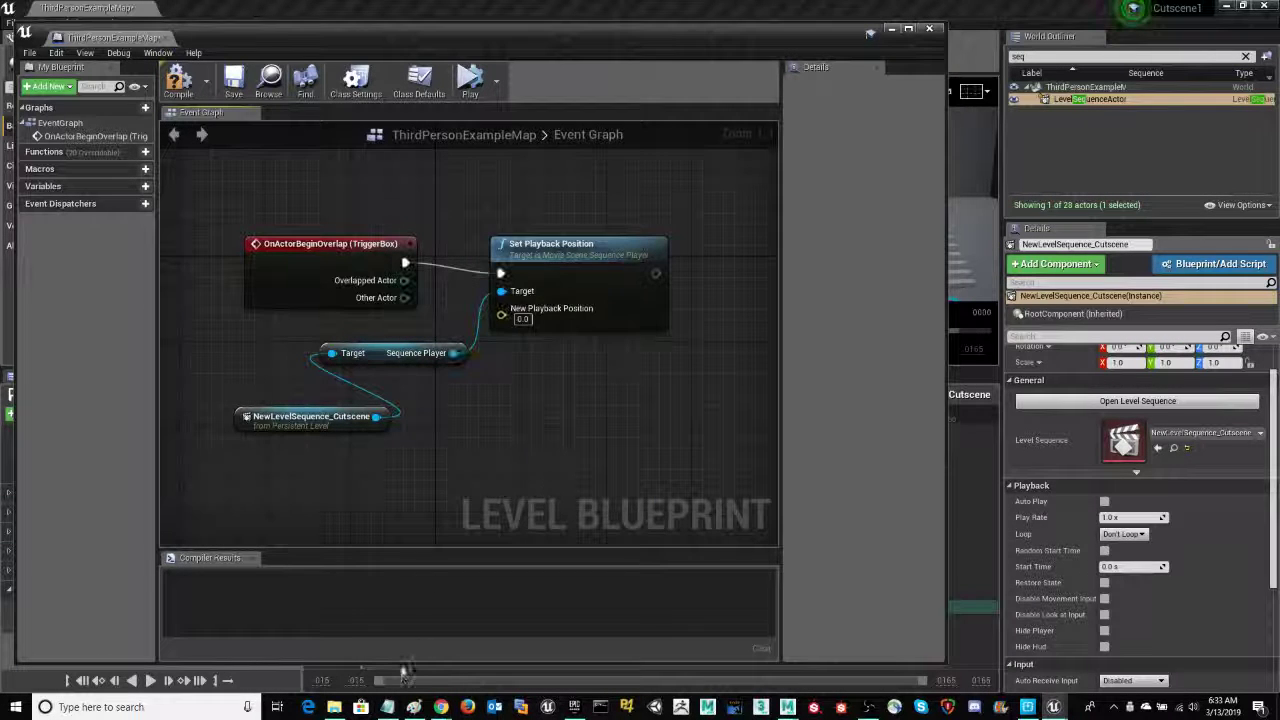
{"action": "mouse_move", "coordinate": [414, 709]}
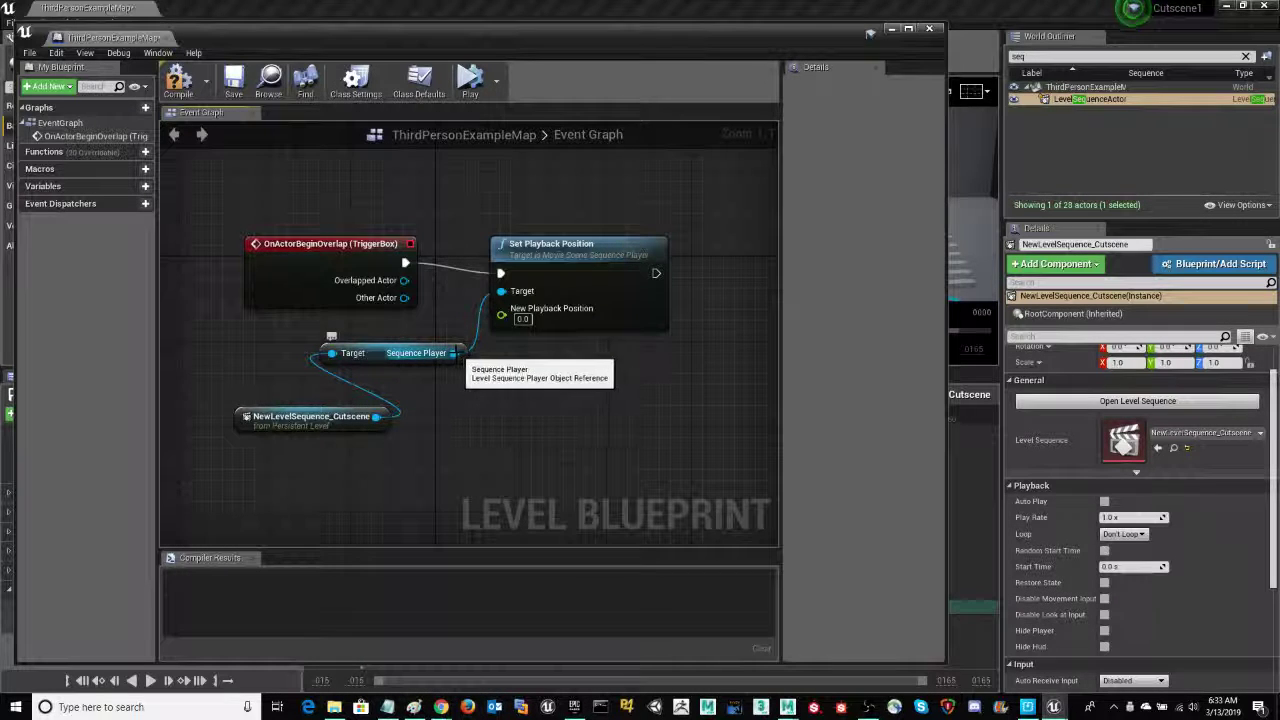
Add a Play node from the Sequence Player output and place it just below Set Playback Position.
{"action": "left_click_drag", "start_coordinate": [453, 353], "coordinate": [553, 403]}
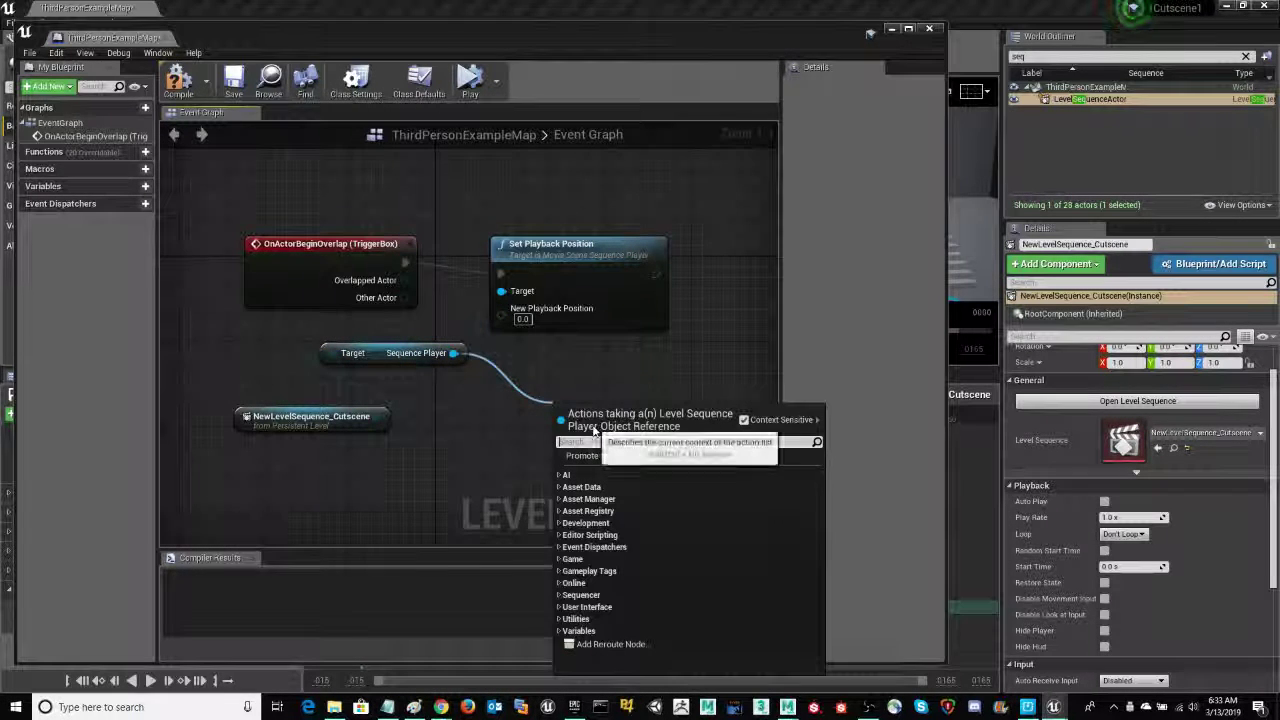
{"action": "type", "text": "play"}
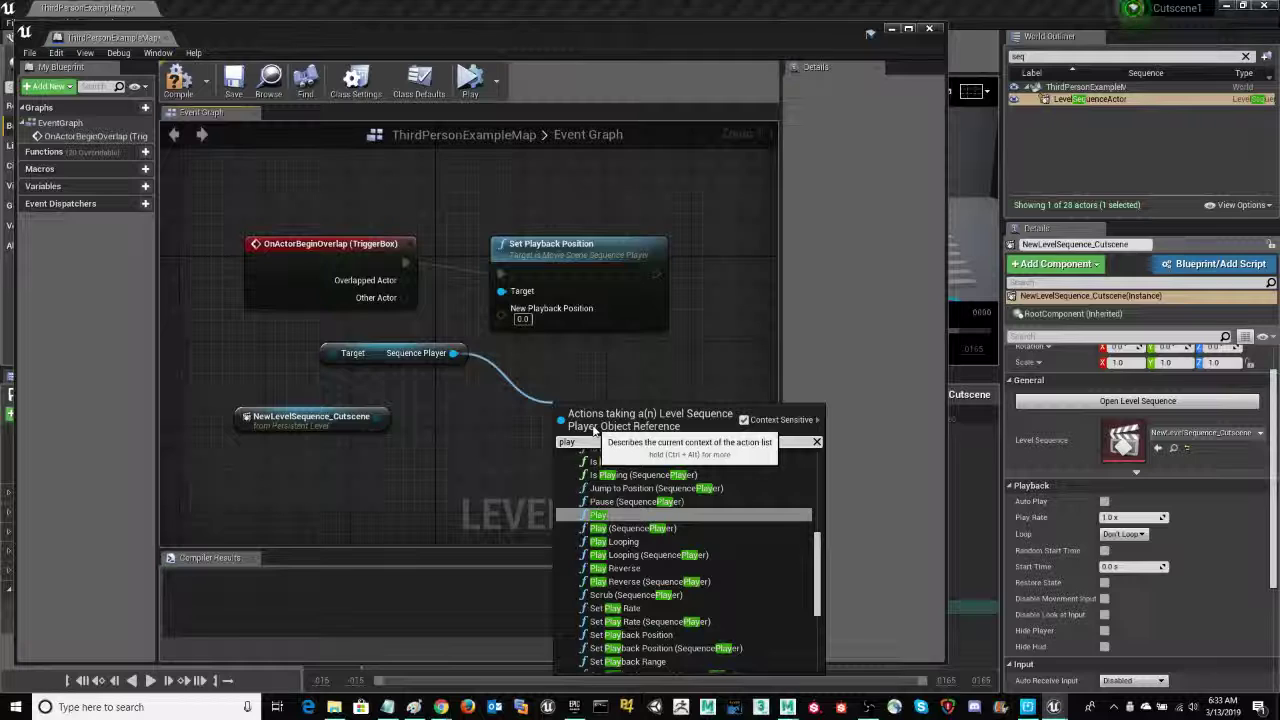
{"action": "left_click", "coordinate": [606, 514]}
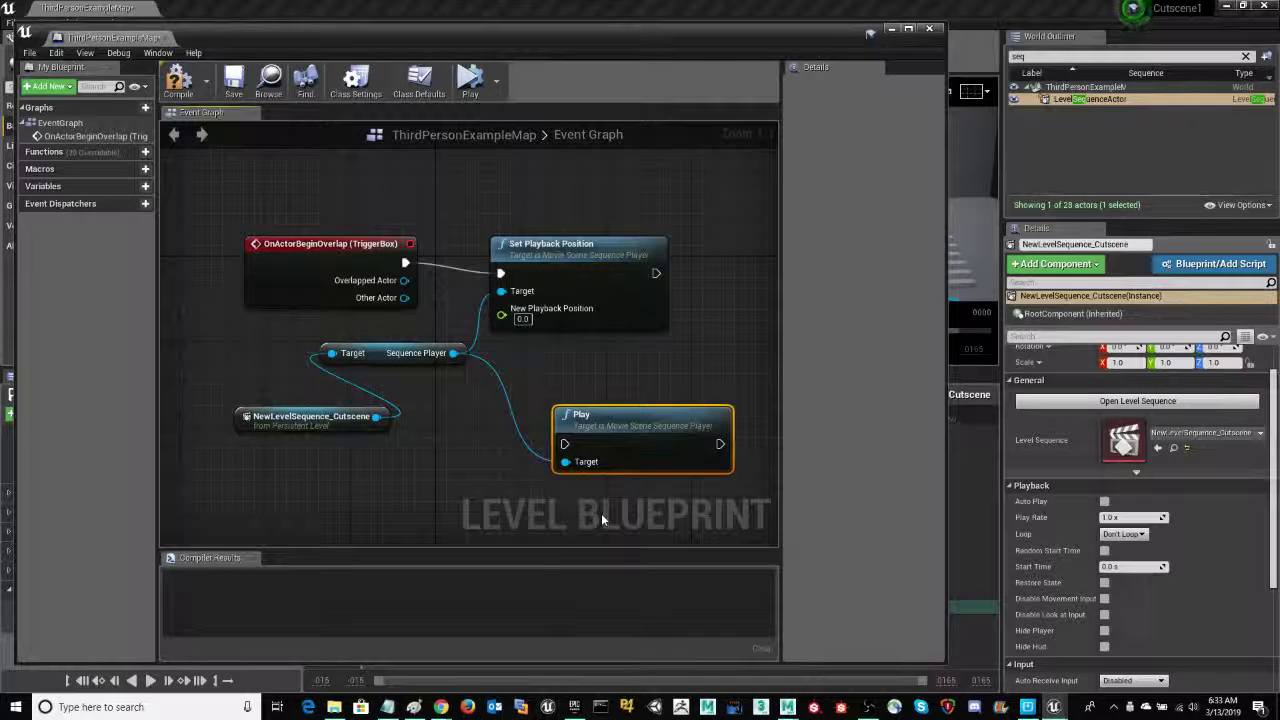
{"action": "left_click_drag", "start_coordinate": [653, 415], "coordinate": [650, 378]}
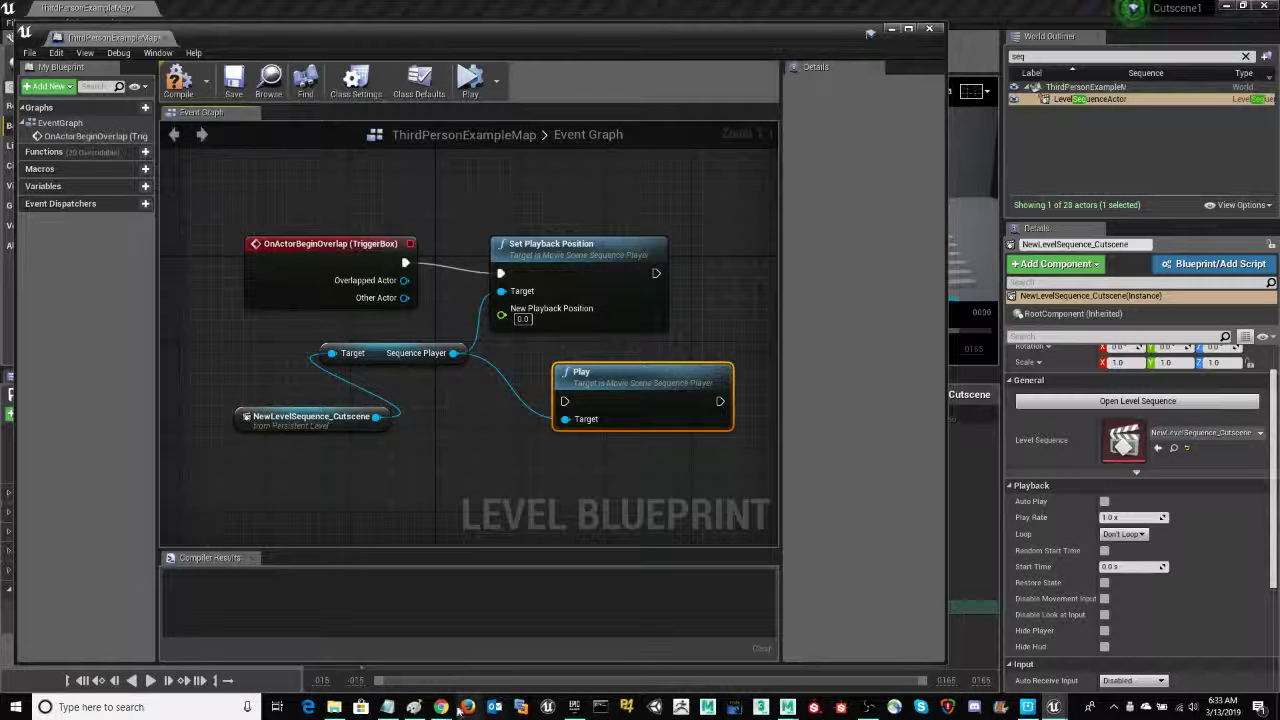
Switch to the LevelBlueprint2 image in Paint to check how Play is wired, and return to the Level Blueprint.
{"action": "mouse_move", "coordinate": [440, 708]}
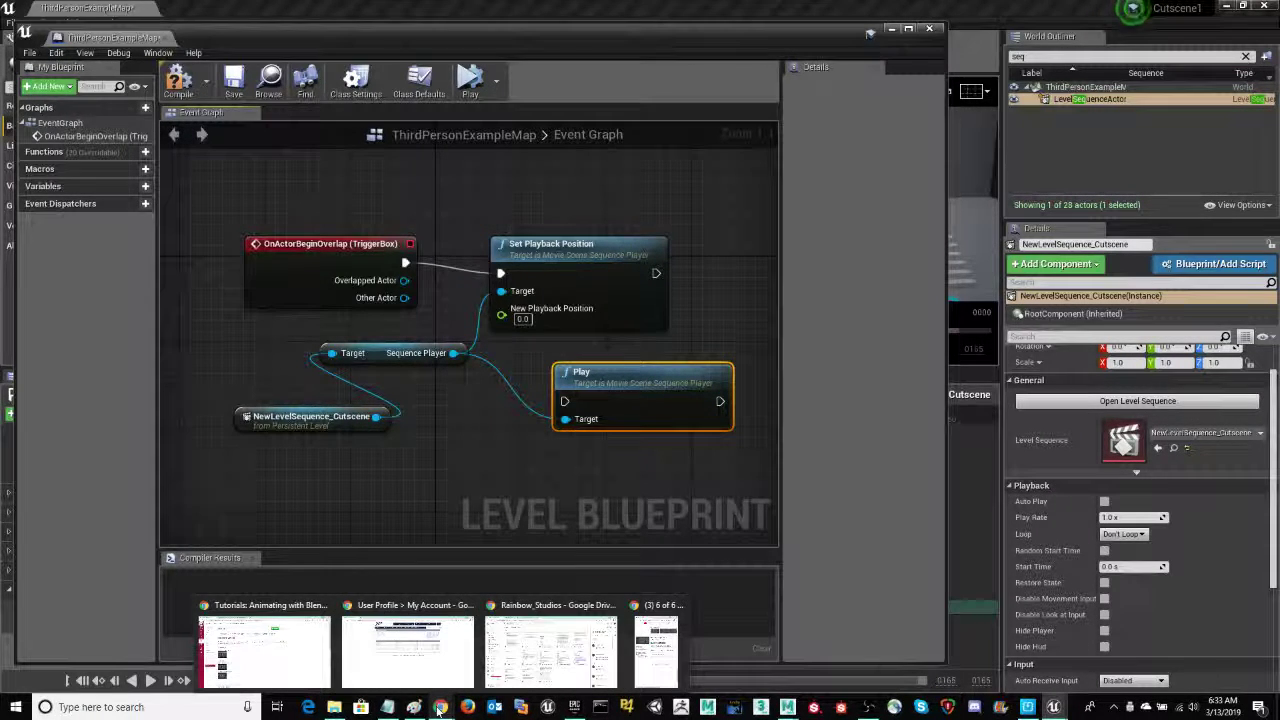
{"action": "left_click", "coordinate": [413, 707]}
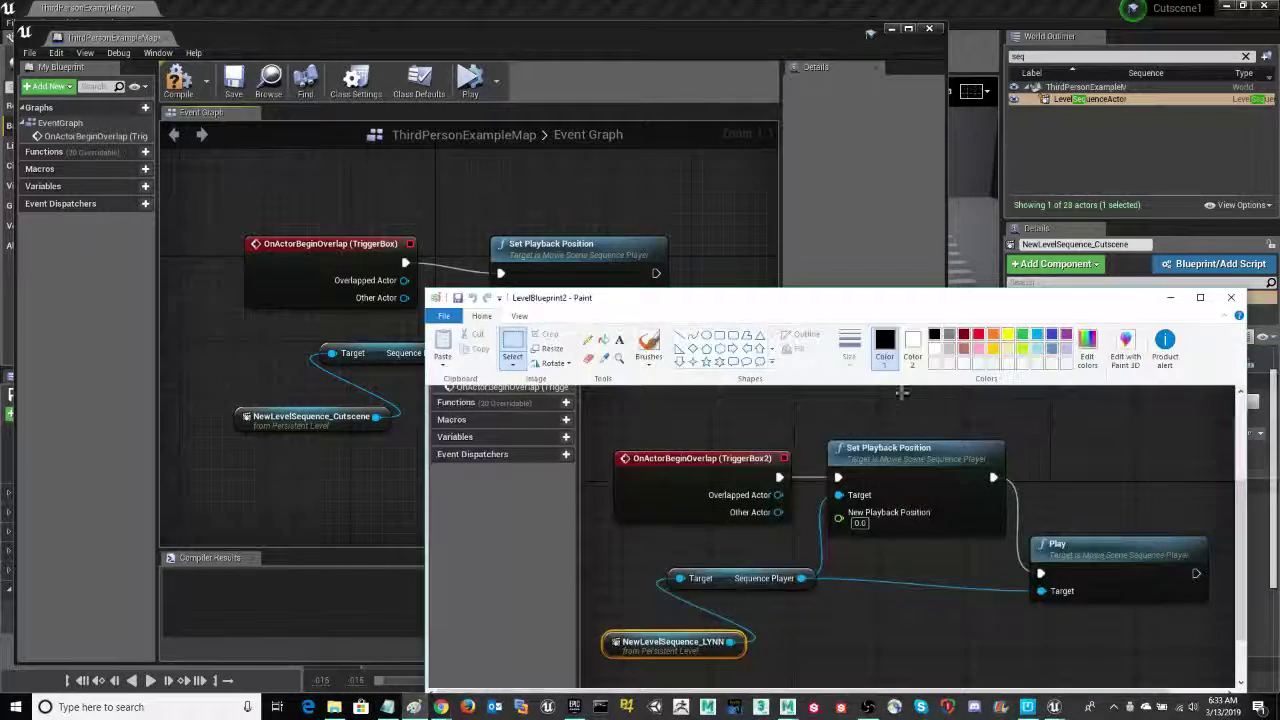
{"action": "mouse_move", "coordinate": [790, 290]}
{"action": "left_mouse_down"}
{"action": "mouse_move", "coordinate": [790, 349]}
{"action": "mouse_move", "coordinate": [824, 221]}
{"action": "left_mouse_up"}
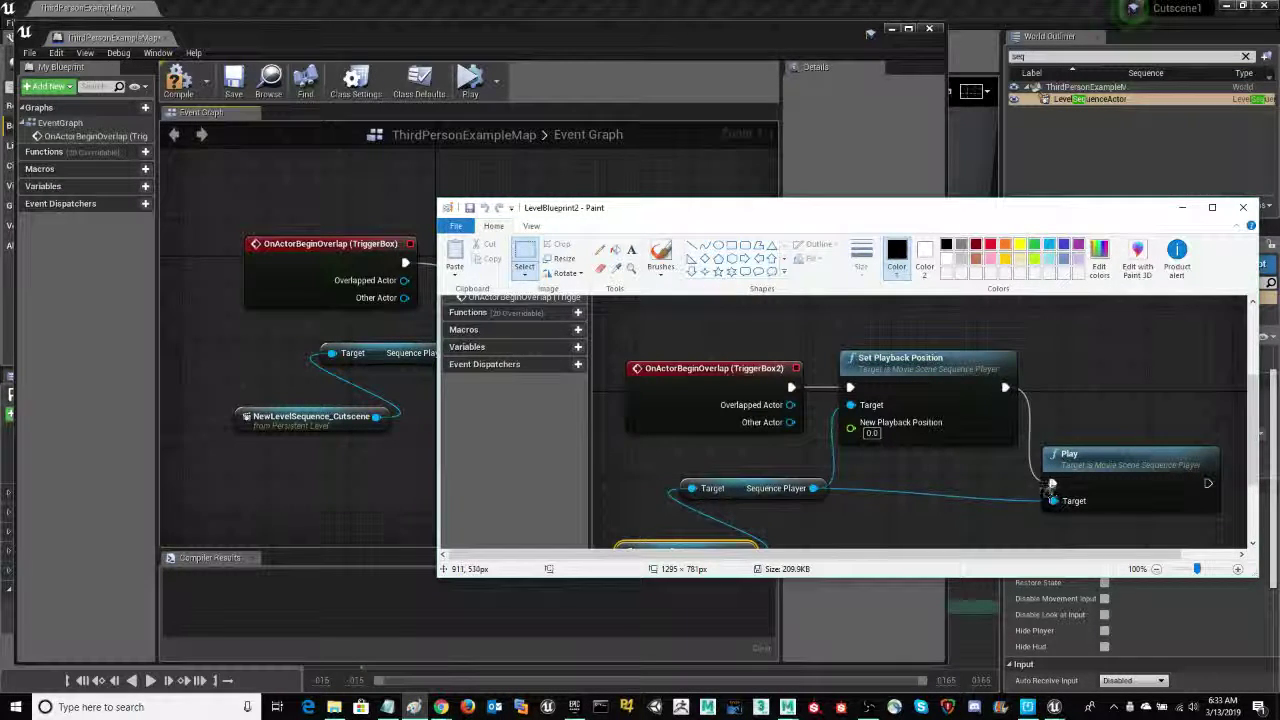
{"action": "left_click_drag", "start_coordinate": [849, 213], "coordinate": [858, 240]}
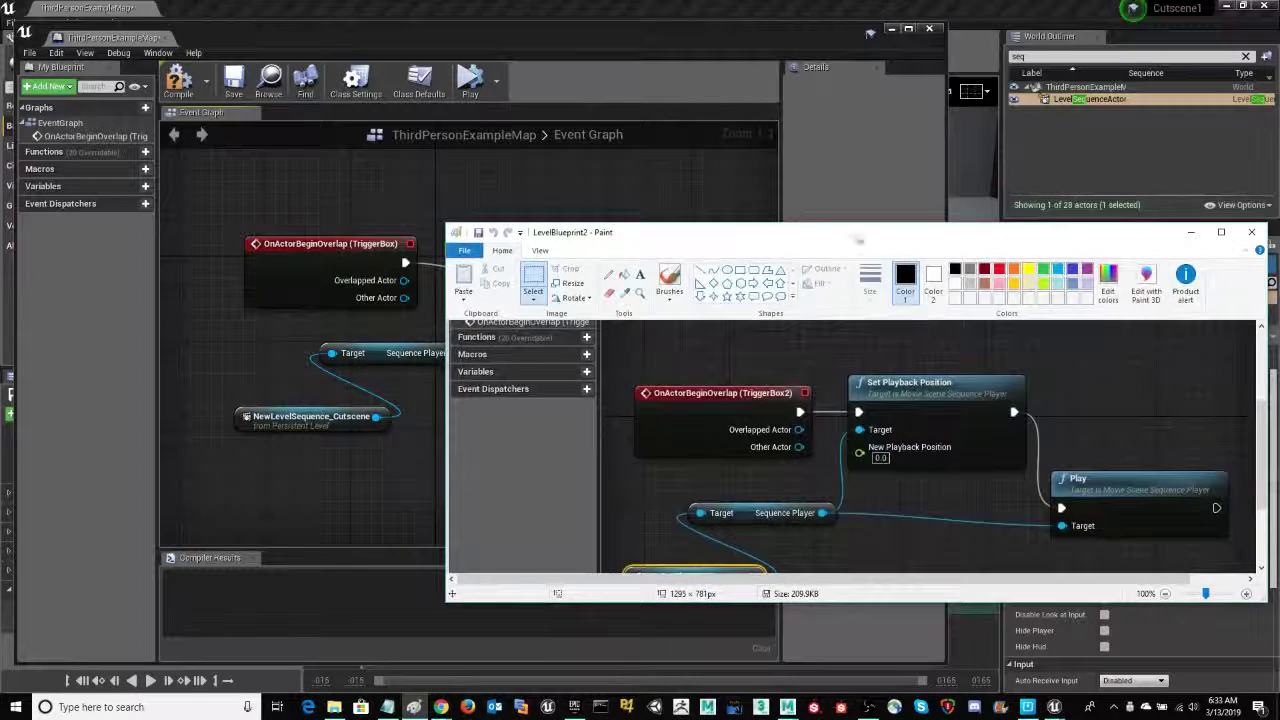
{"action": "left_click", "coordinate": [674, 180]}
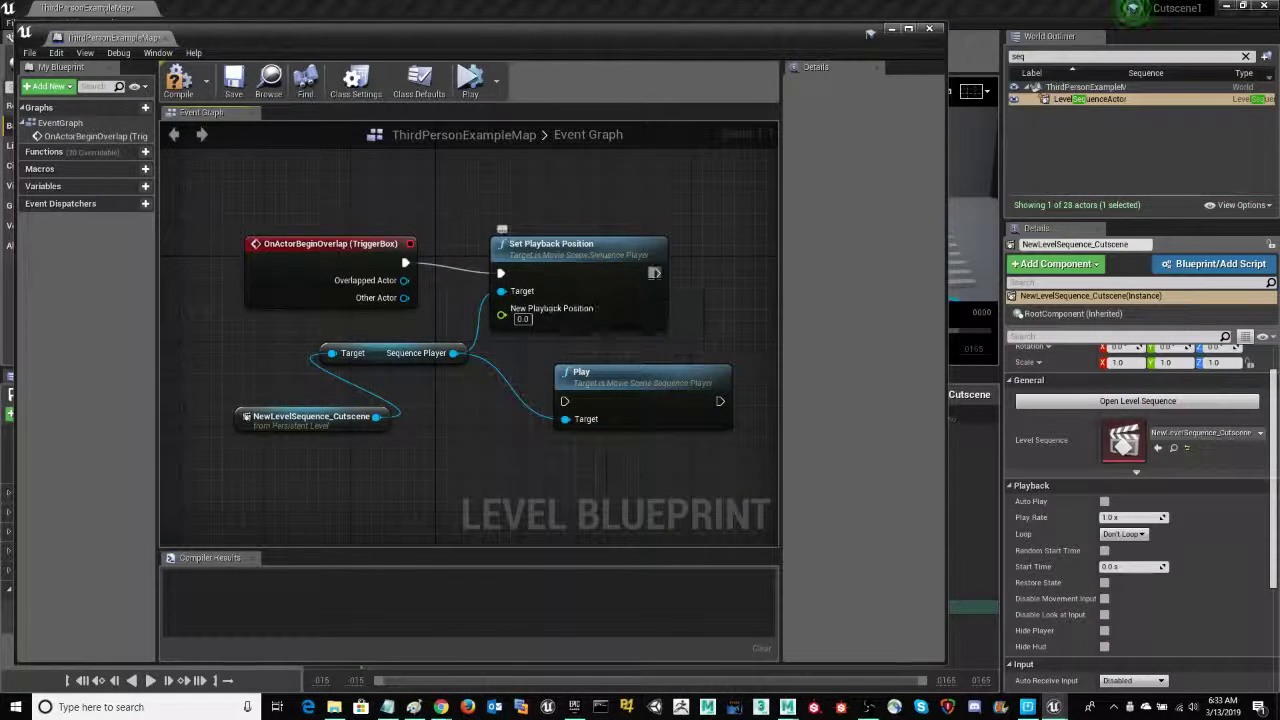
Connect the execution output of Set Playback Position to the Play node's input and compile the Level Blueprint.
{"action": "left_click_drag", "start_coordinate": [654, 273], "coordinate": [547, 403]}
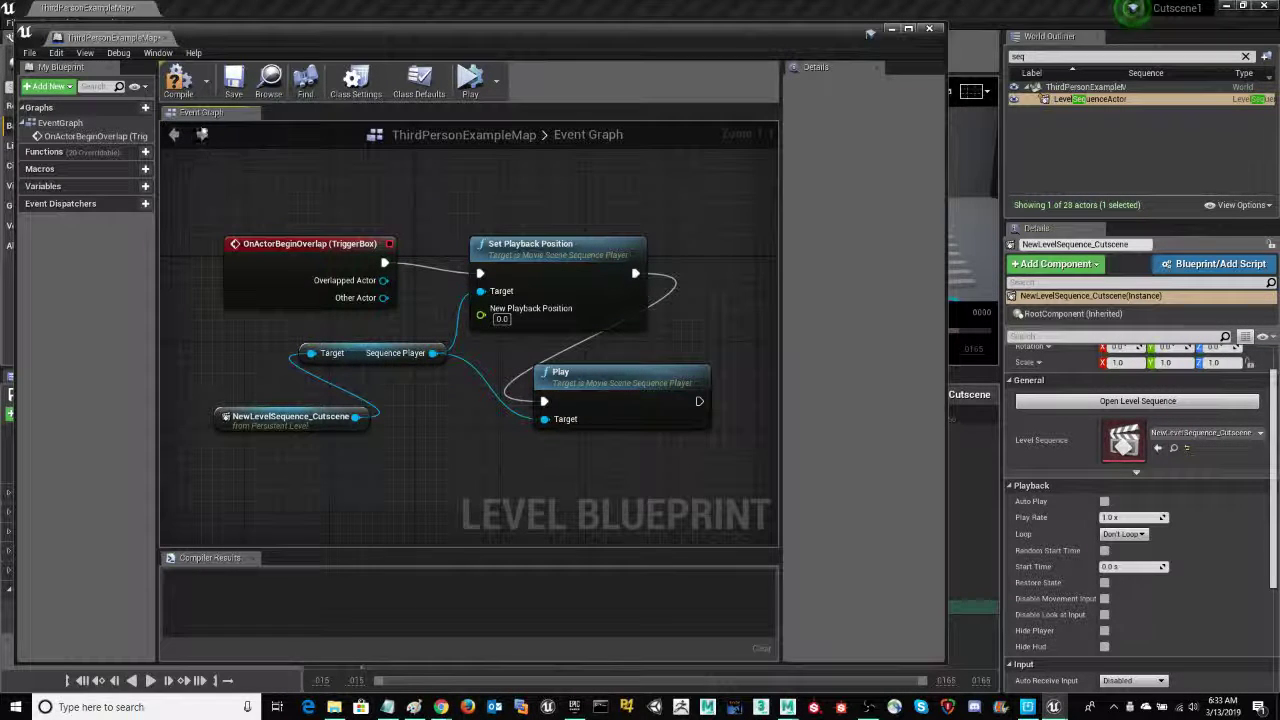
{"action": "left_click", "coordinate": [178, 82]}
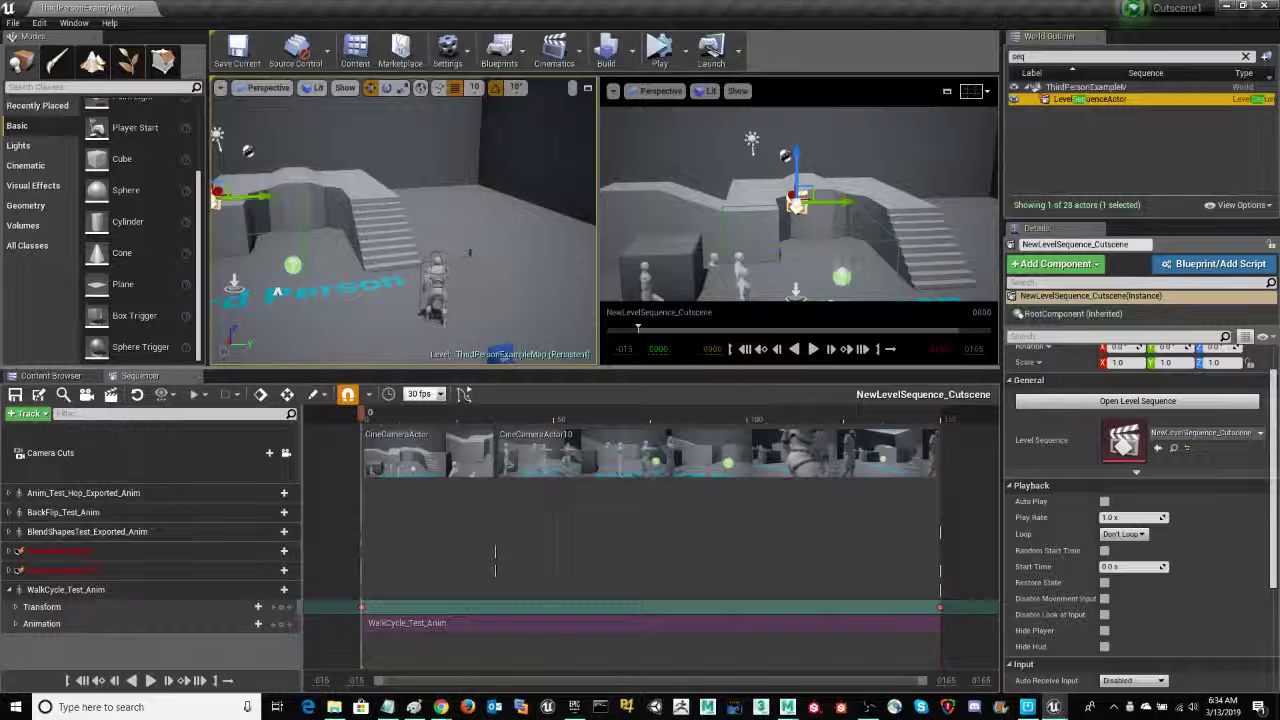
Run the level in the editor and turn the viewport around the character to test the trigger box cutscene.
{"action": "left_click", "coordinate": [660, 52]}
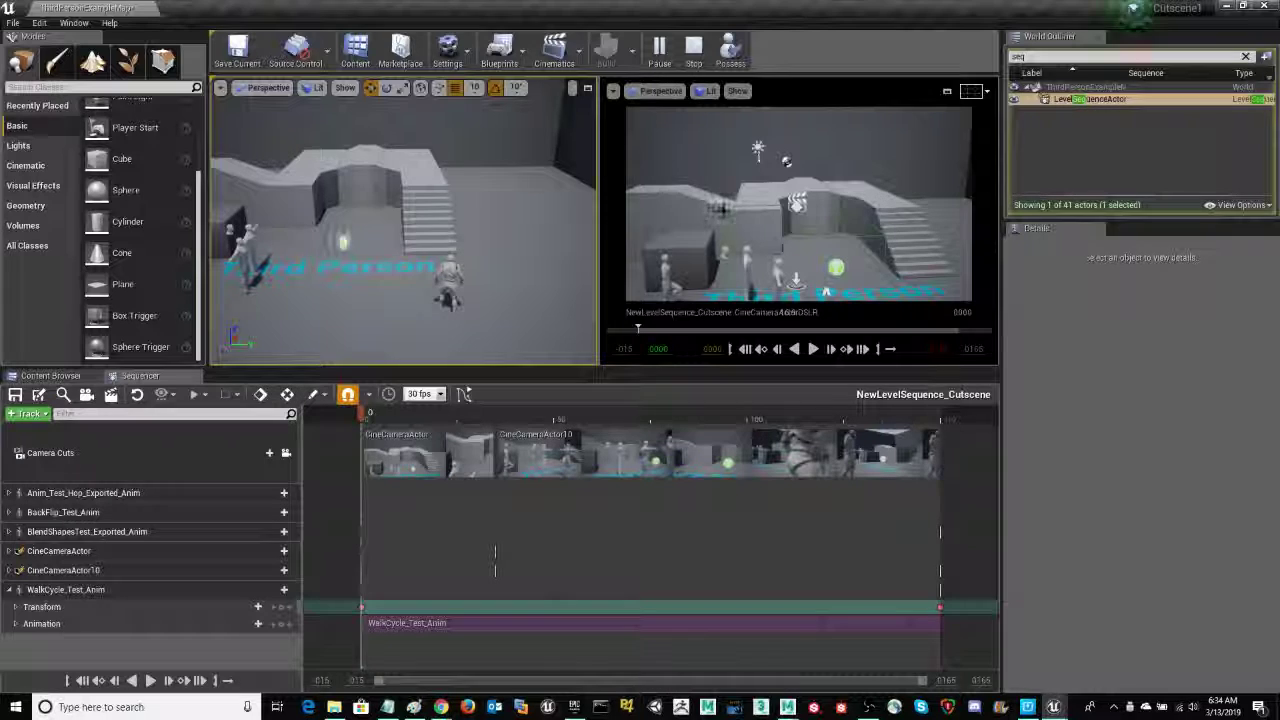
{"action": "right_click_drag", "start_coordinate": [527, 297], "coordinate": [500, 294]}
{"action": "left_click", "coordinate": [500, 294]}
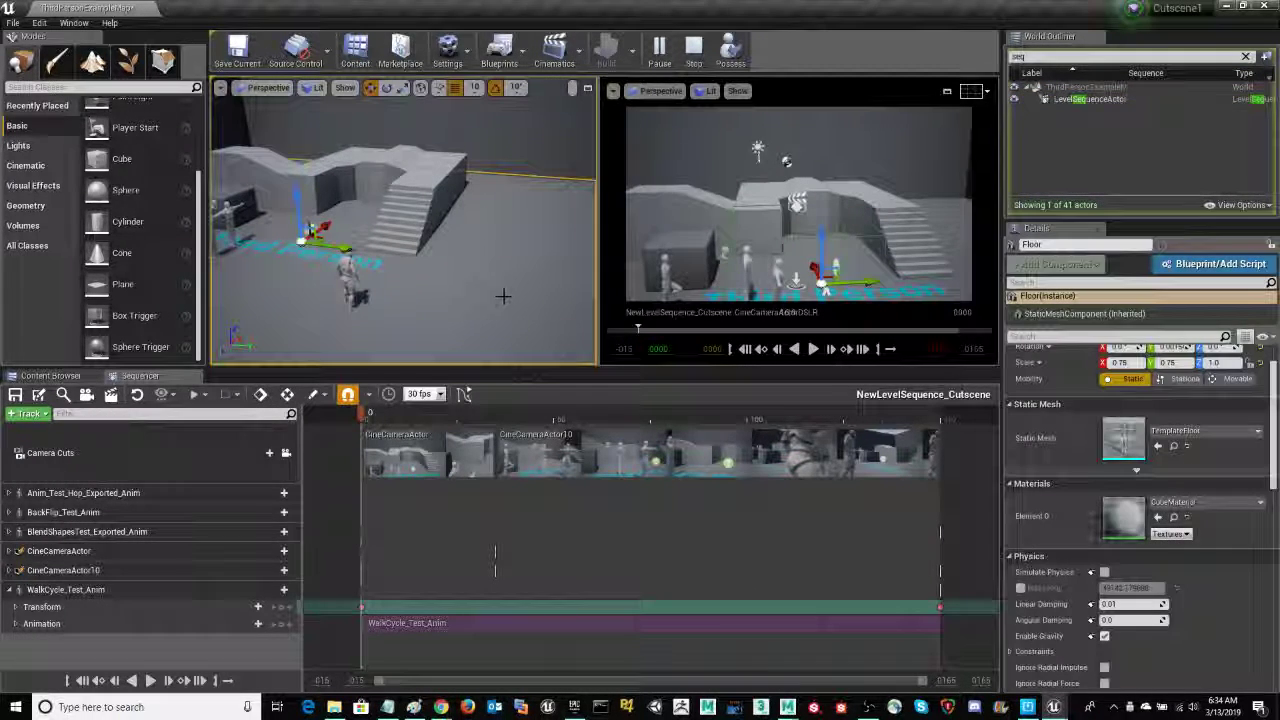